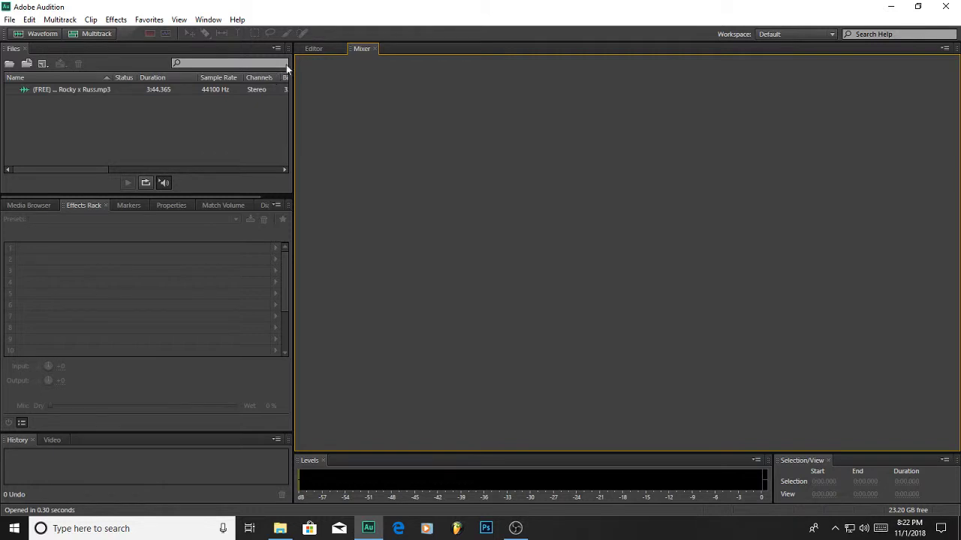
Create a multitrack session named Robero-Scrifice with no template, 44100 Hz, 32-bit float and a stereo master.
{"action": "left_click", "coordinate": [309, 50]}
{"action": "left_click", "coordinate": [361, 49]}
{"action": "left_click", "coordinate": [100, 33]}
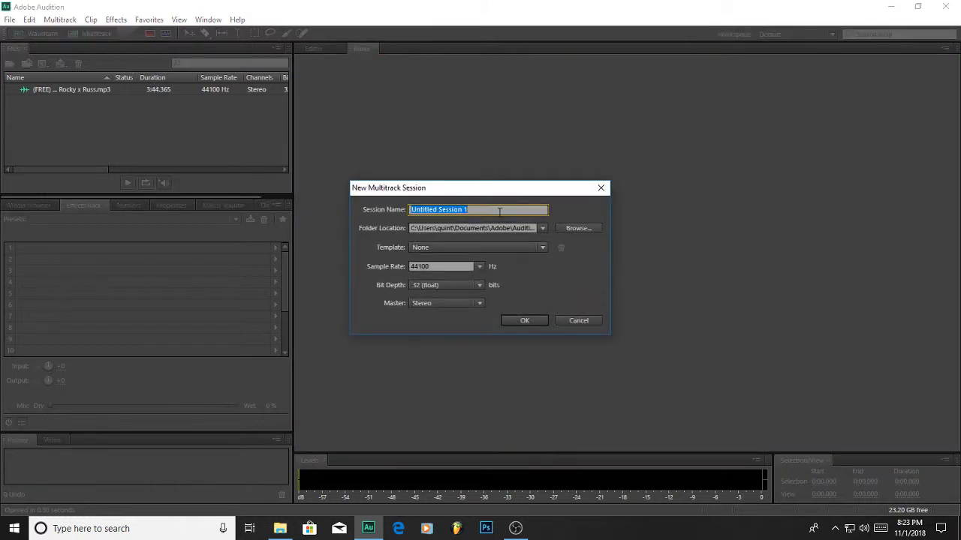
{"action": "key", "text": "BackSpace"}
{"action": "type", "text": "Robero_"}
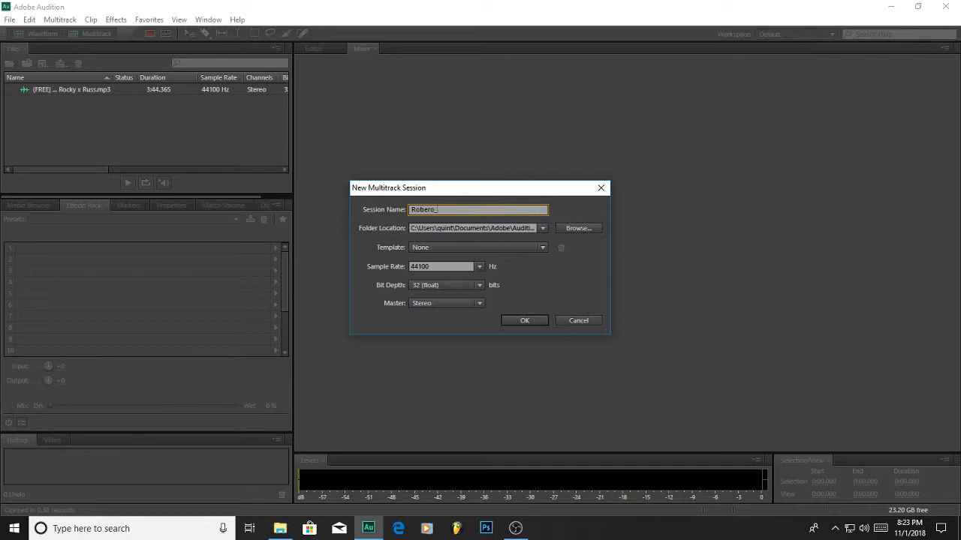
{"action": "key", "text": "BackSpace"}
{"action": "type", "text": "-Scarface"}
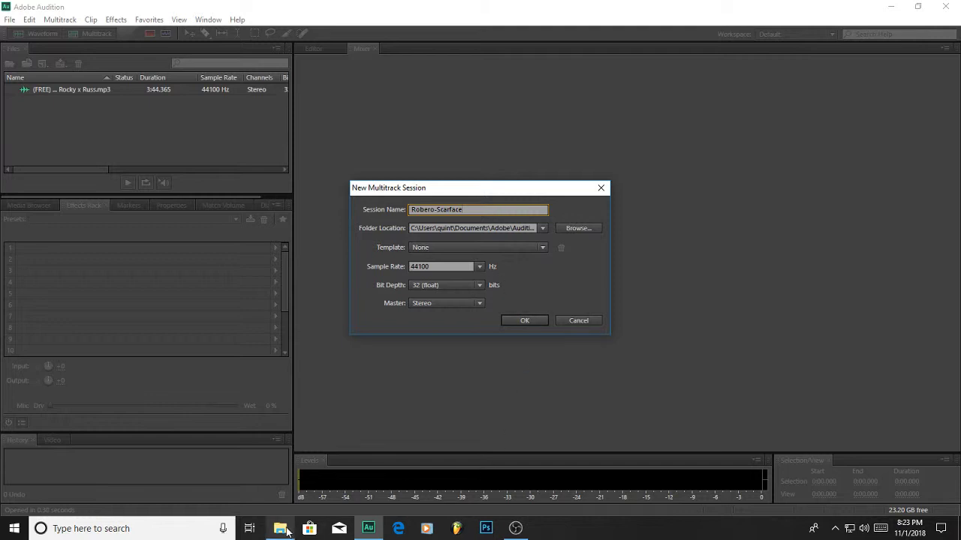
{"action": "mouse_move", "coordinate": [280, 529]}
{"action": "mouse_move", "coordinate": [288, 504]}
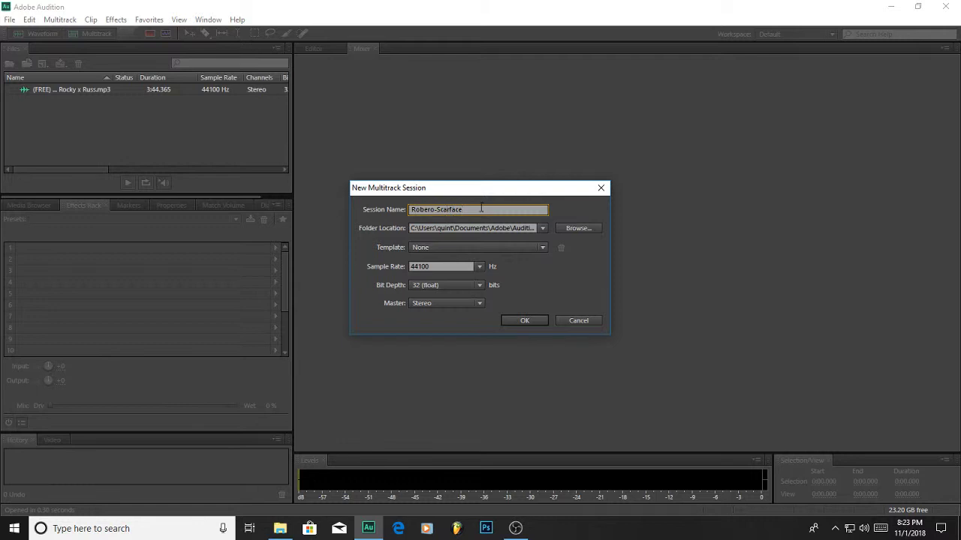
{"action": "type", "text": "if"}
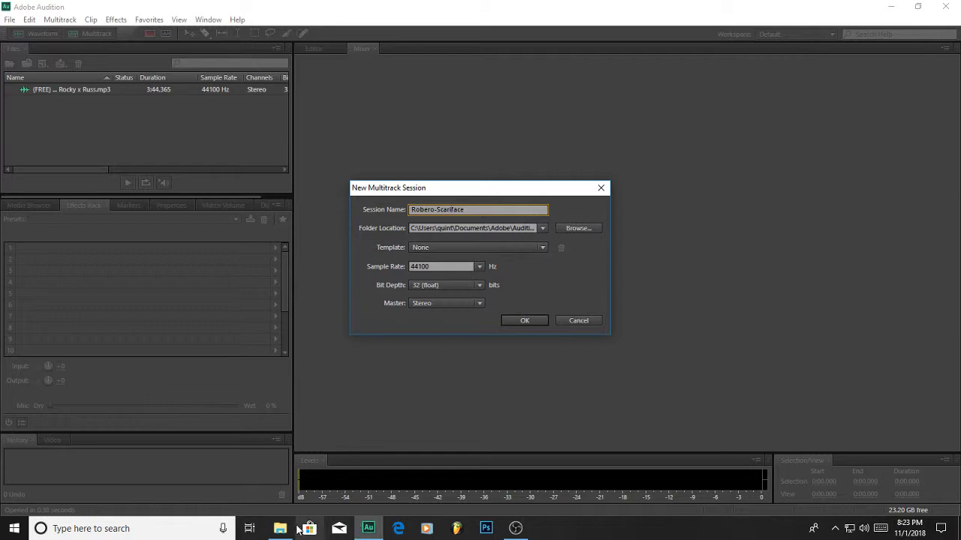
{"action": "mouse_move", "coordinate": [268, 483]}
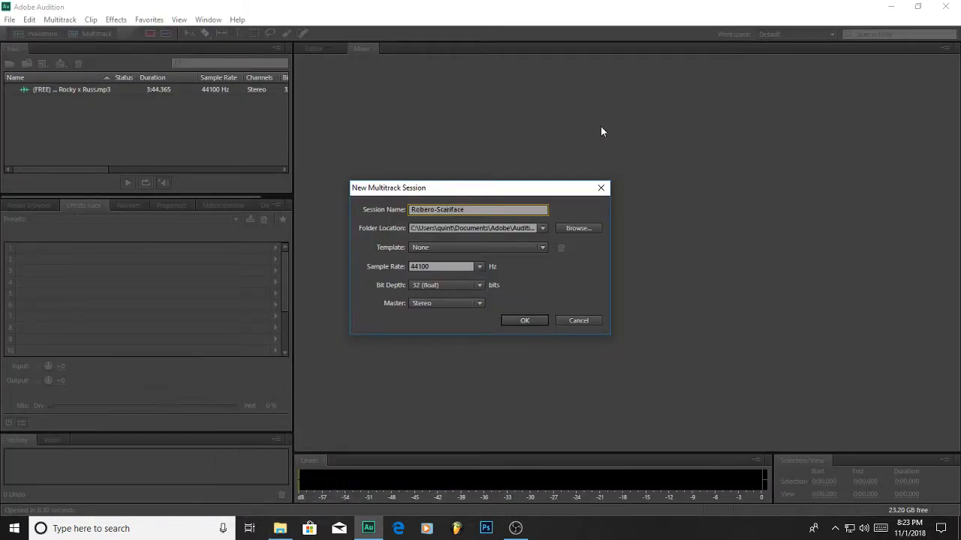
{"action": "key", "text": "BackSpace"}
{"action": "key", "text": "BackSpace"}
{"action": "type", "text": "ifi"}
{"action": "left_click", "coordinate": [533, 327]}
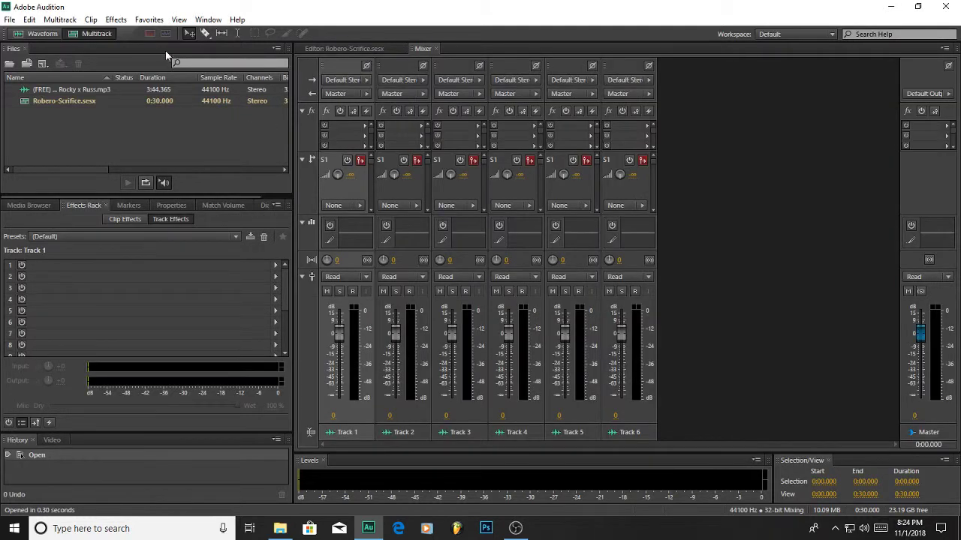
Place the Rocky x Russ MP3 beat at the start of Track 1 in the session's timeline and return the playhead to 0:00.000.
{"action": "left_click", "coordinate": [355, 47]}
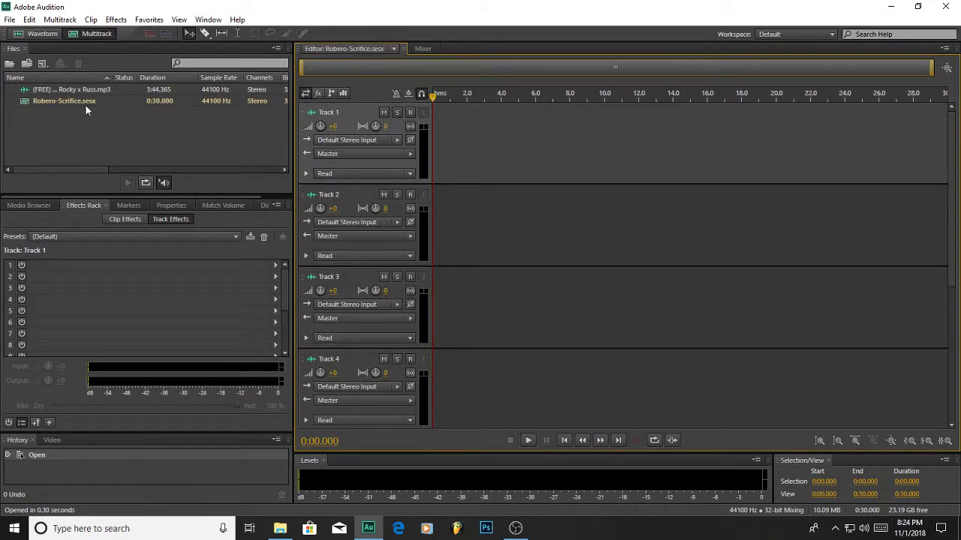
{"action": "left_click_drag", "start_coordinate": [76, 88], "coordinate": [421, 116]}
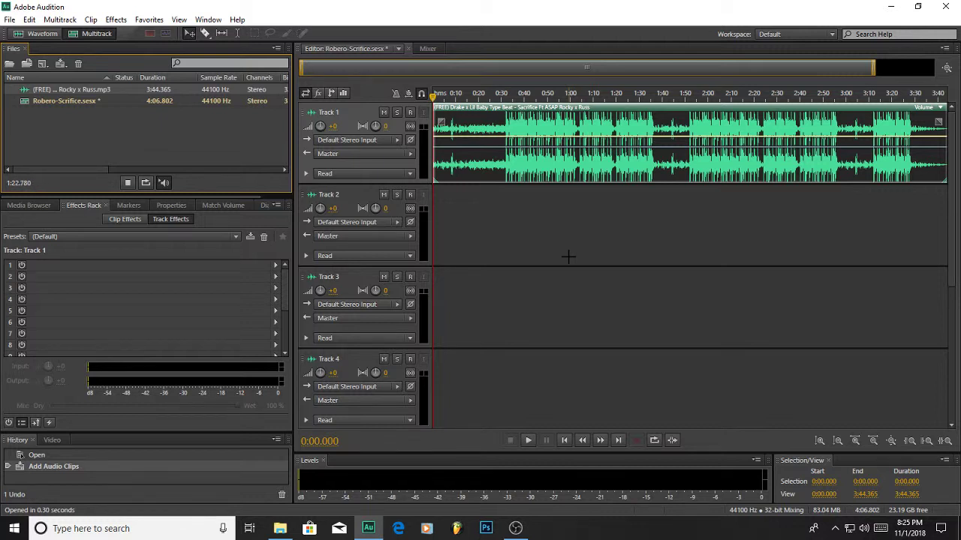
{"action": "key", "text": "space"}
{"action": "key", "text": "space"}
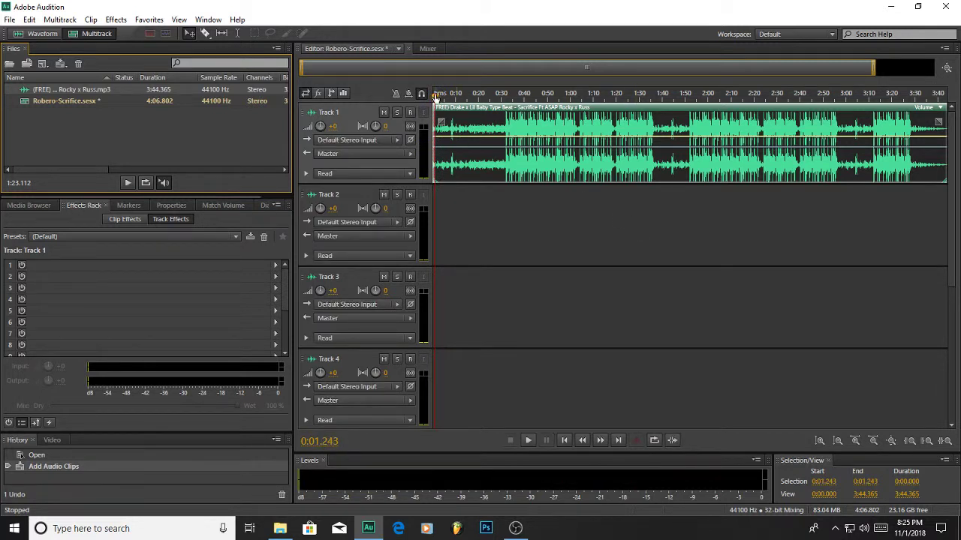
{"action": "left_click_drag", "start_coordinate": [436, 96], "coordinate": [432, 95]}
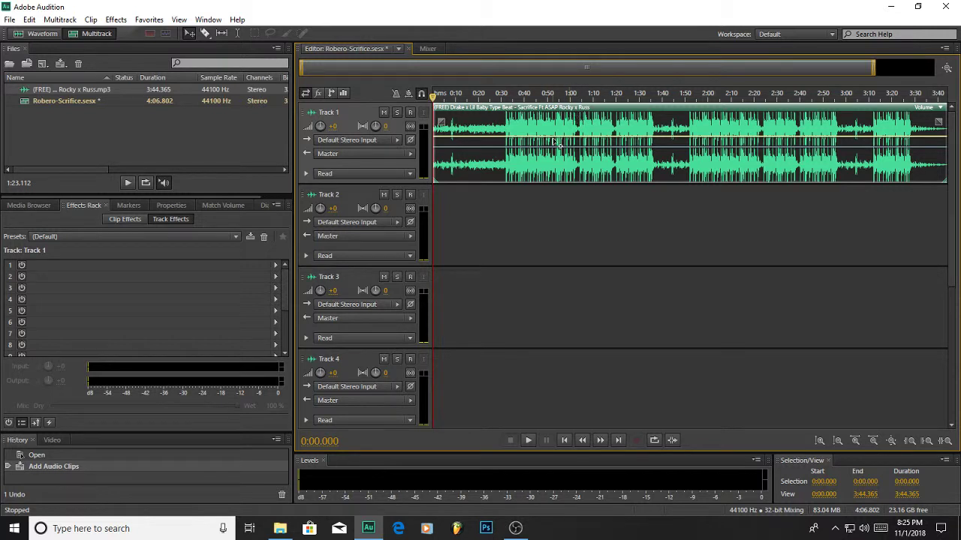
Arm Track 2 and record a vocal take over the beat from the session's start to about 3:33.
{"action": "left_click", "coordinate": [411, 195]}
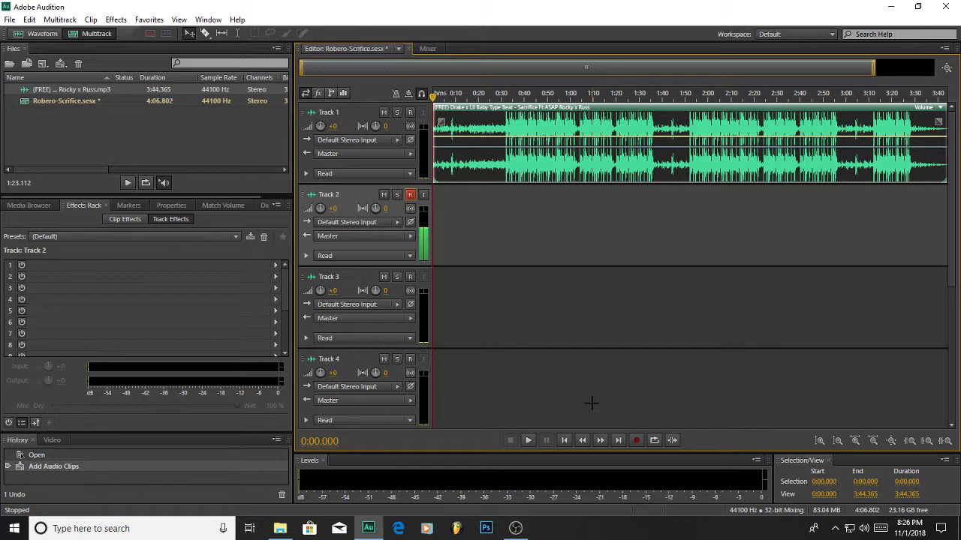
{"action": "left_click", "coordinate": [635, 441]}
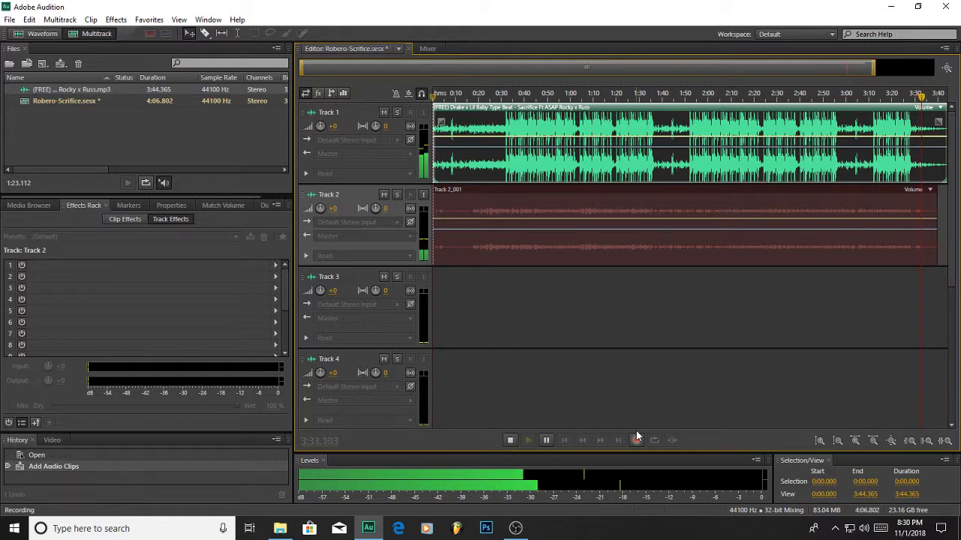
{"action": "left_click", "coordinate": [636, 433]}
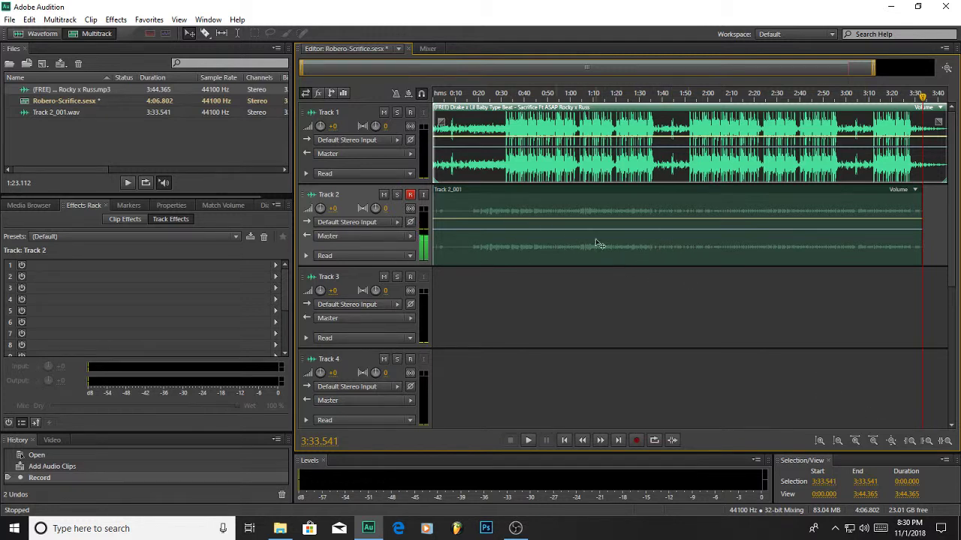
Open the Track 2 recording as a waveform and normalize it to 100% with all channels treated equally.
{"action": "double_click", "coordinate": [510, 253]}
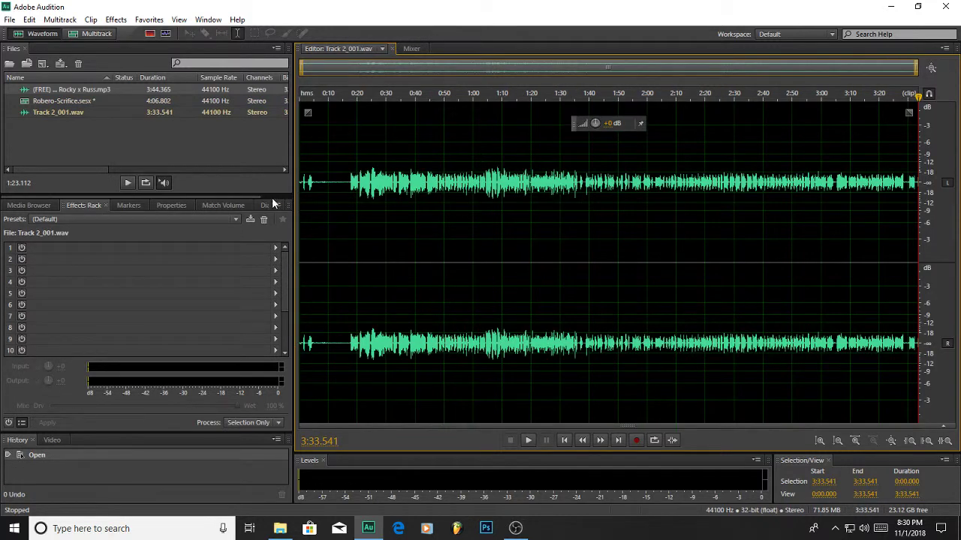
{"action": "left_click", "coordinate": [116, 19]}
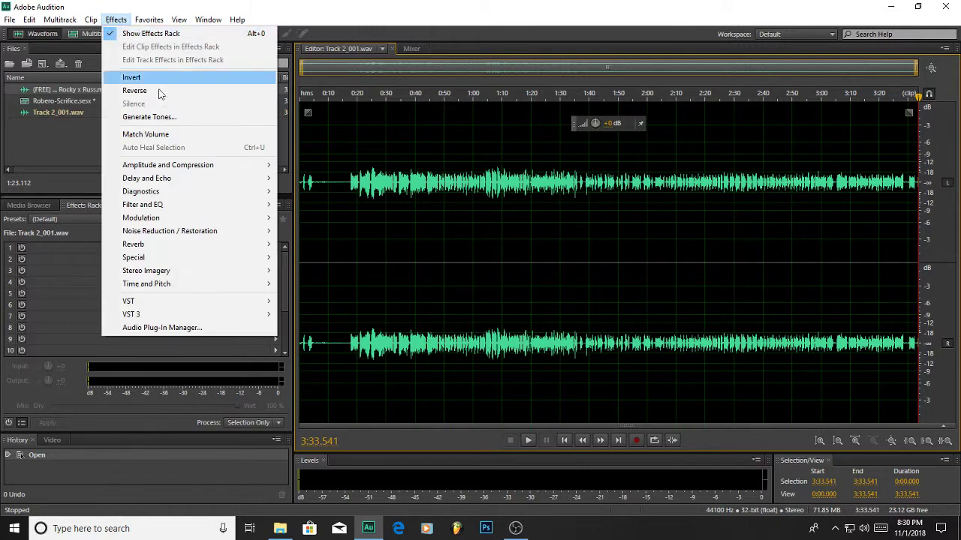
{"action": "mouse_move", "coordinate": [193, 172]}
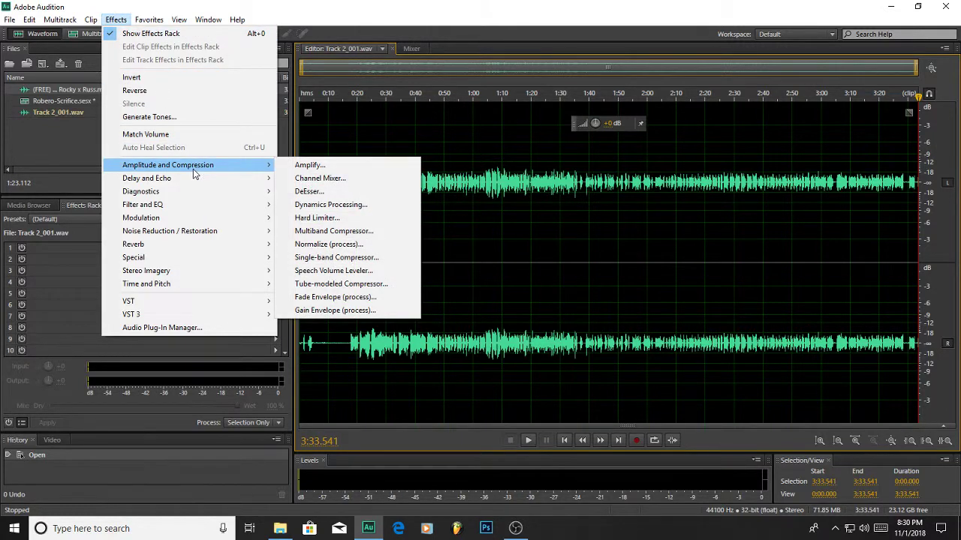
{"action": "left_click", "coordinate": [334, 245]}
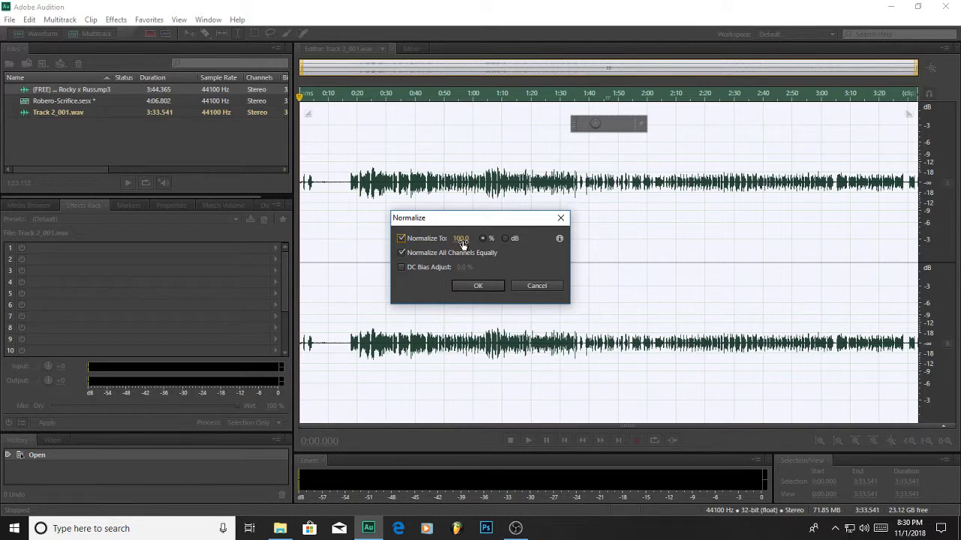
{"action": "left_click", "coordinate": [478, 286]}
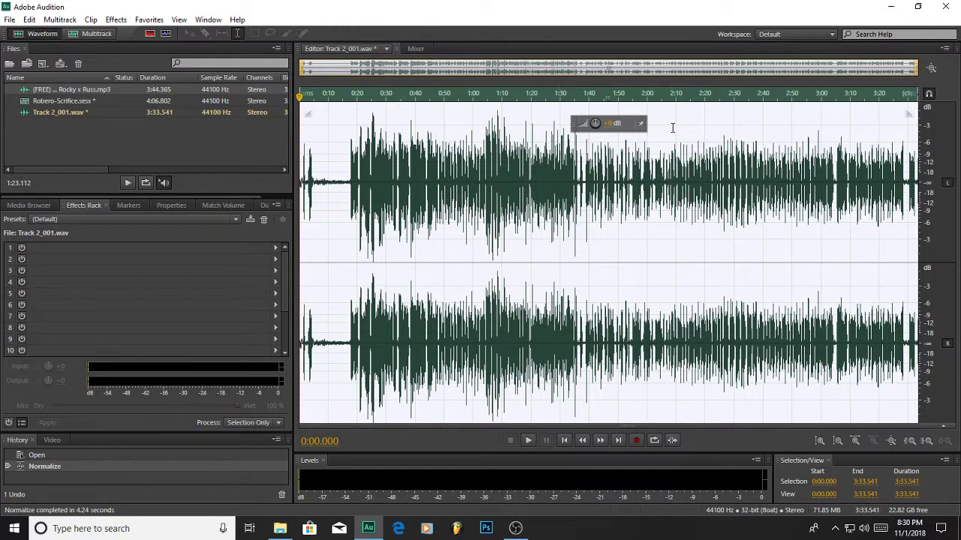
Apply the Single-band Compressor to the whole vocal recording using the Voice Leveler preset.
{"action": "left_click", "coordinate": [115, 19]}
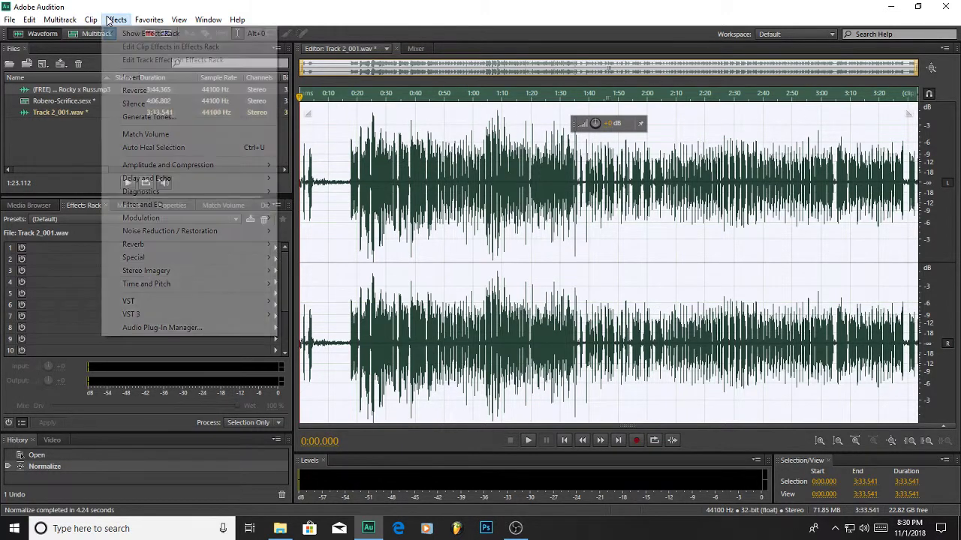
{"action": "mouse_move", "coordinate": [196, 165]}
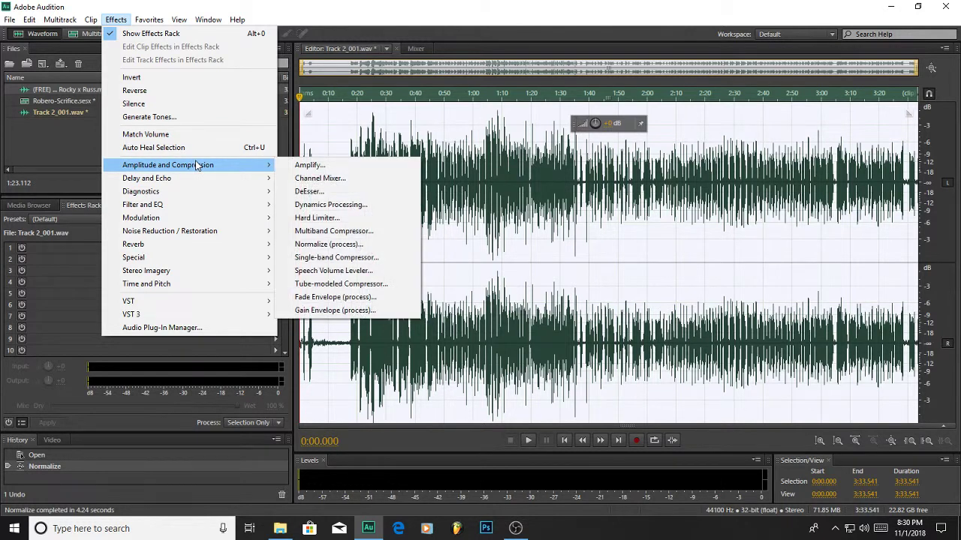
{"action": "left_click", "coordinate": [336, 257]}
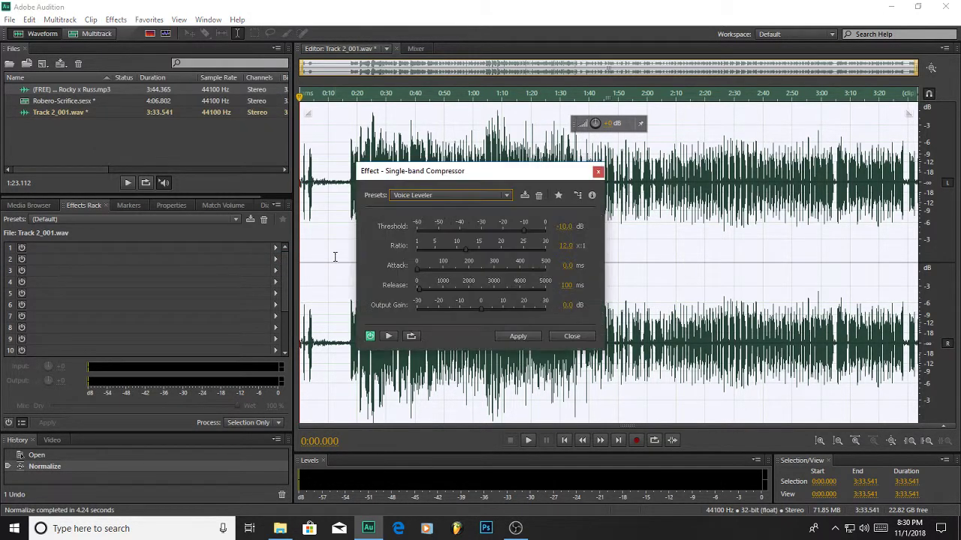
{"action": "left_click", "coordinate": [480, 195]}
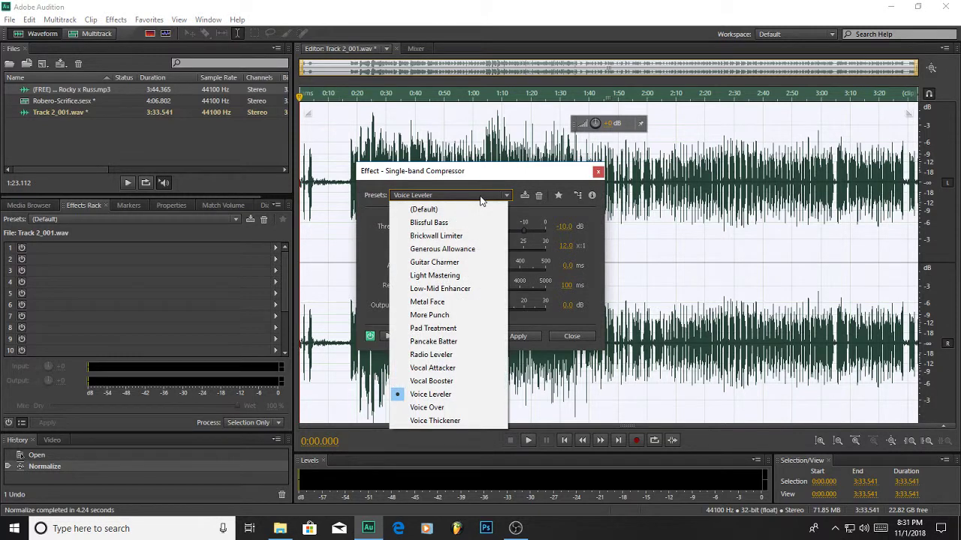
{"action": "left_click", "coordinate": [455, 394]}
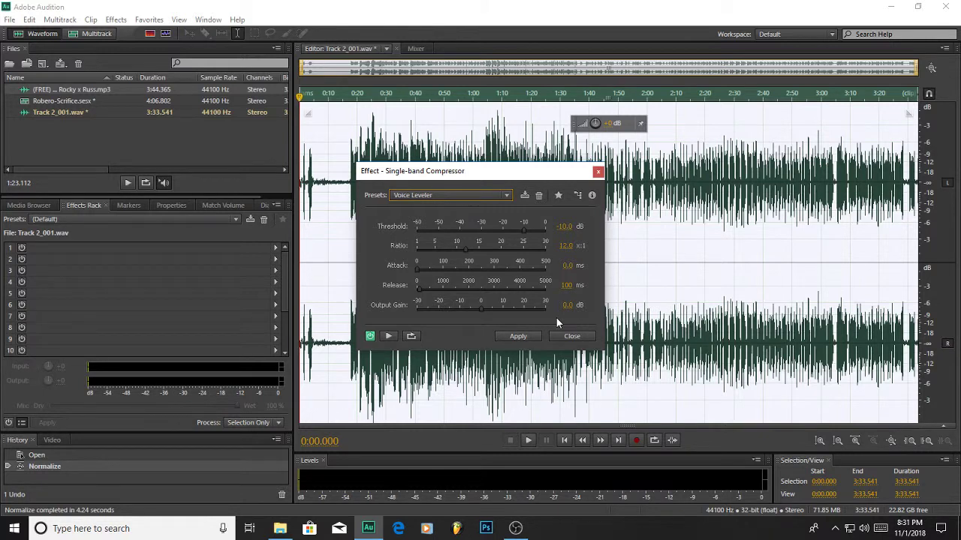
{"action": "left_click", "coordinate": [517, 337]}
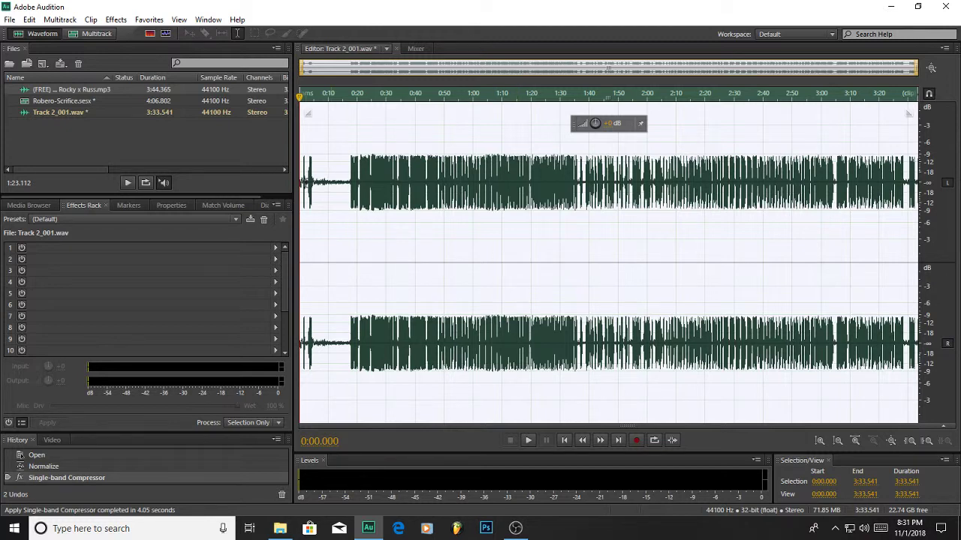
Audition the background noise between about 0:04.8 and 0:17.6 in the vocal recording and silence that section.
{"action": "key", "text": "ctrl+shift+a"}
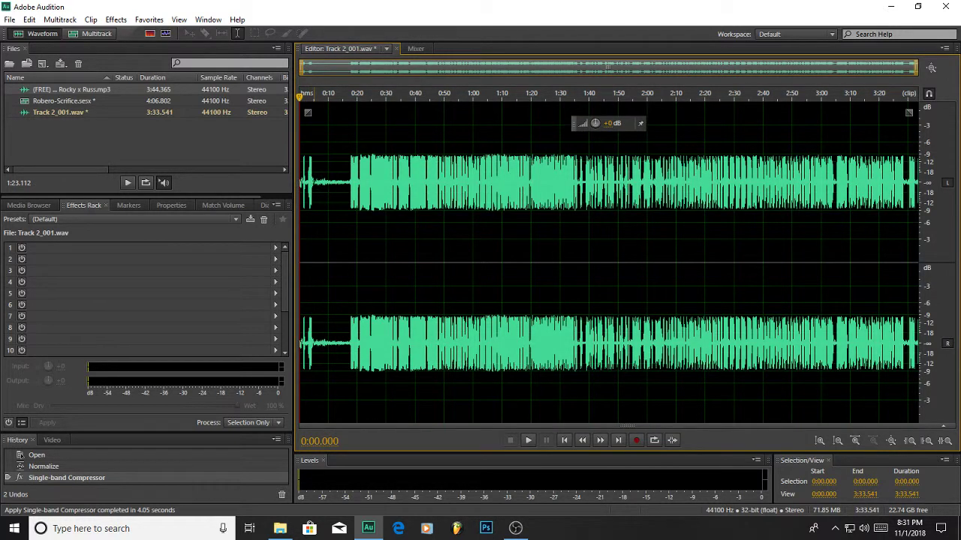
{"action": "left_click_drag", "start_coordinate": [313, 180], "coordinate": [350, 181]}
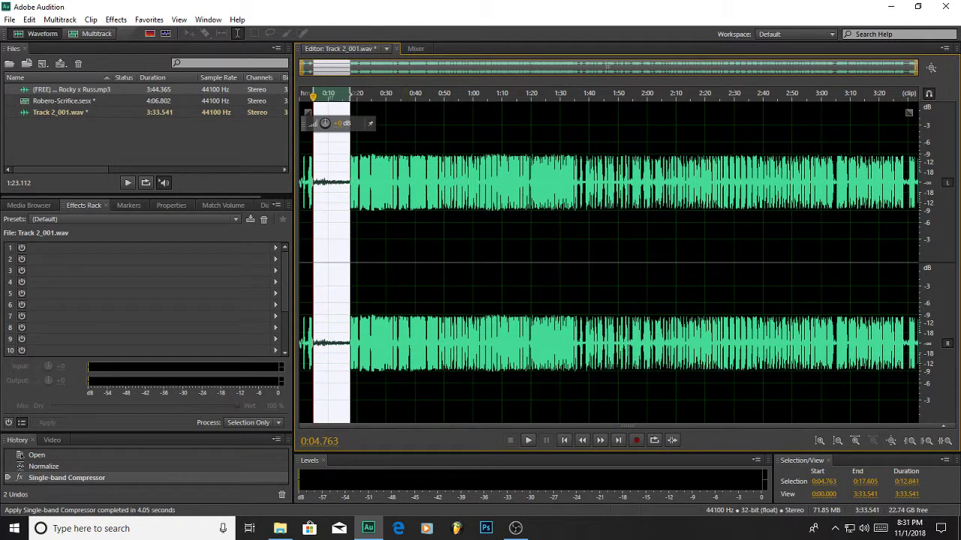
{"action": "key", "text": "space"}
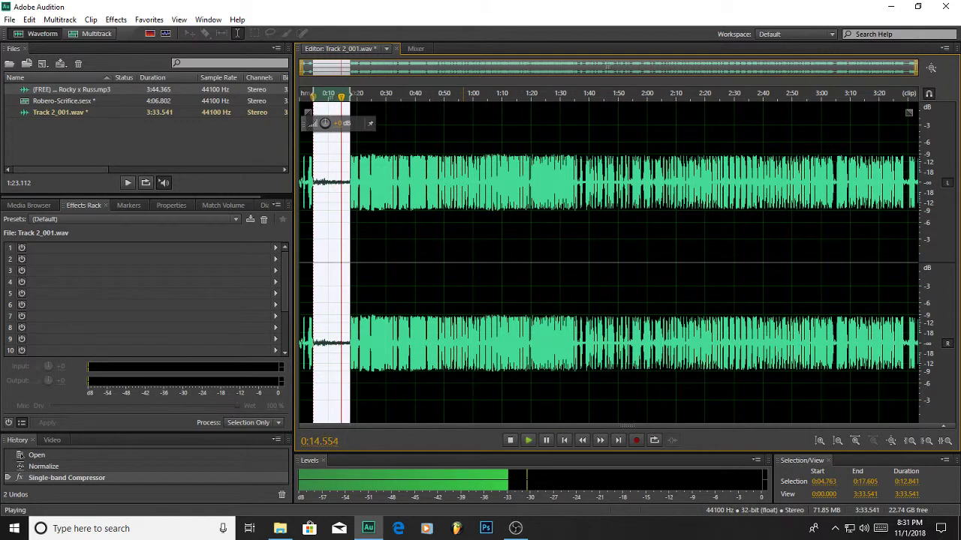
{"action": "key", "text": "space"}
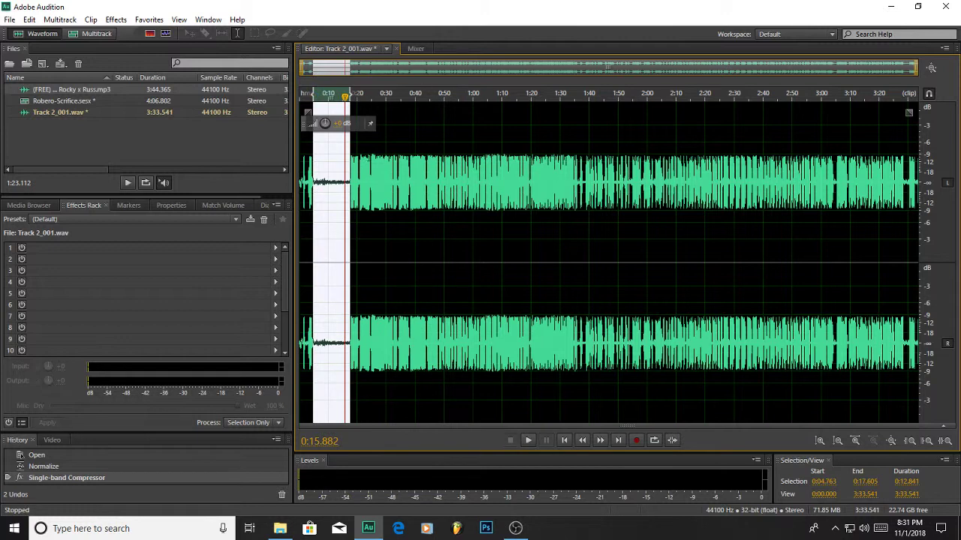
{"action": "right_click", "coordinate": [321, 227]}
{"action": "left_click", "coordinate": [357, 436]}
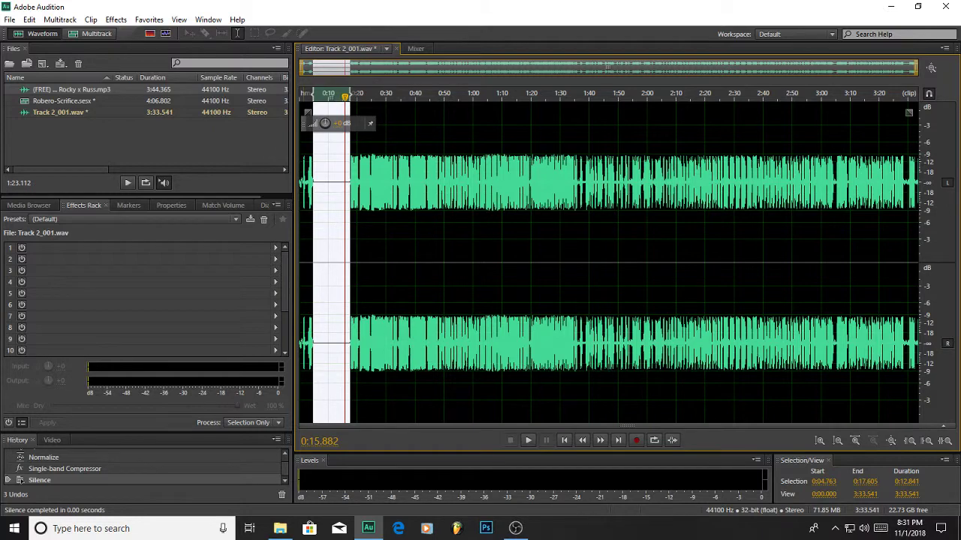
Silence the noise before the first vocal sound, from 0:00.000 to 0:01.479.
{"action": "left_click", "coordinate": [299, 155]}
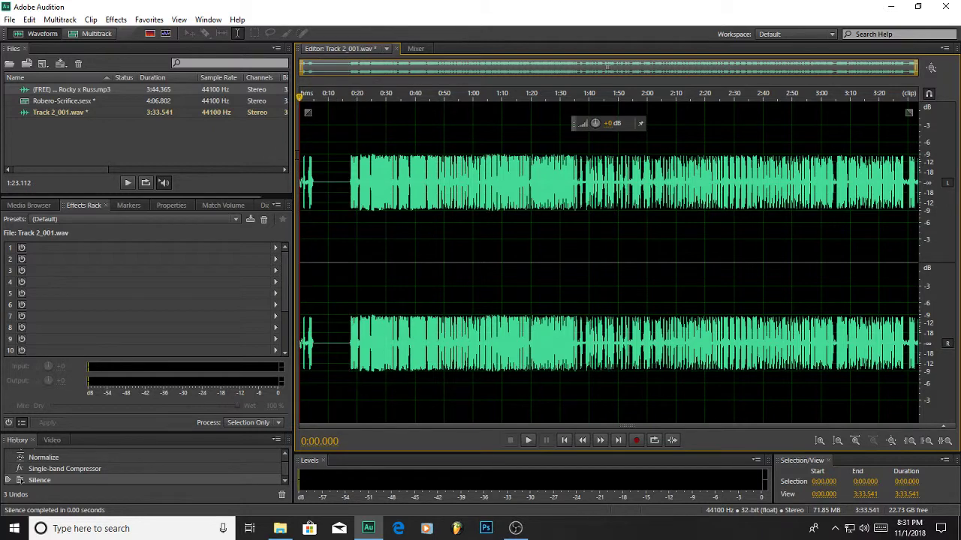
{"action": "left_click", "coordinate": [328, 160]}
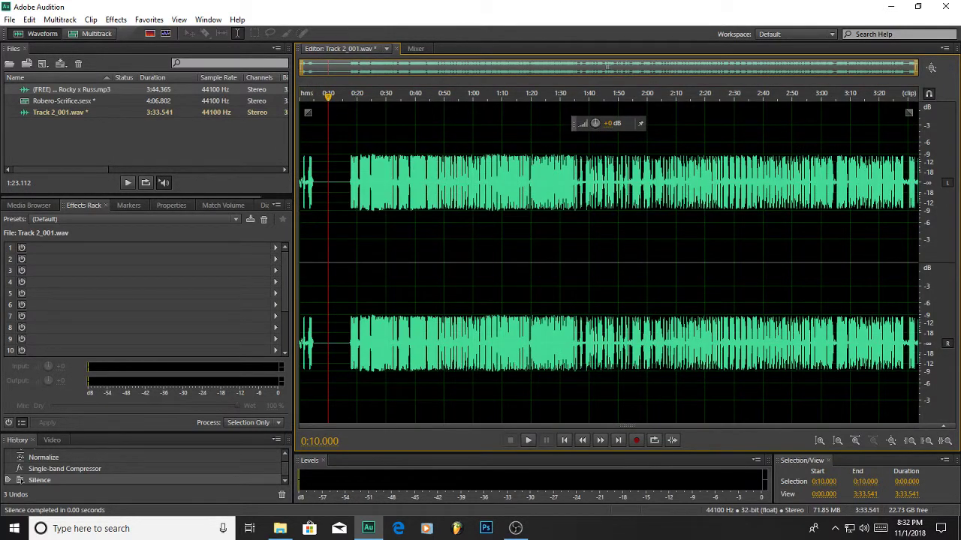
{"action": "scroll", "coordinate": [328, 159], "scroll_direction": "up", "scroll_amount": 5}
{"action": "left_click", "coordinate": [343, 225]}
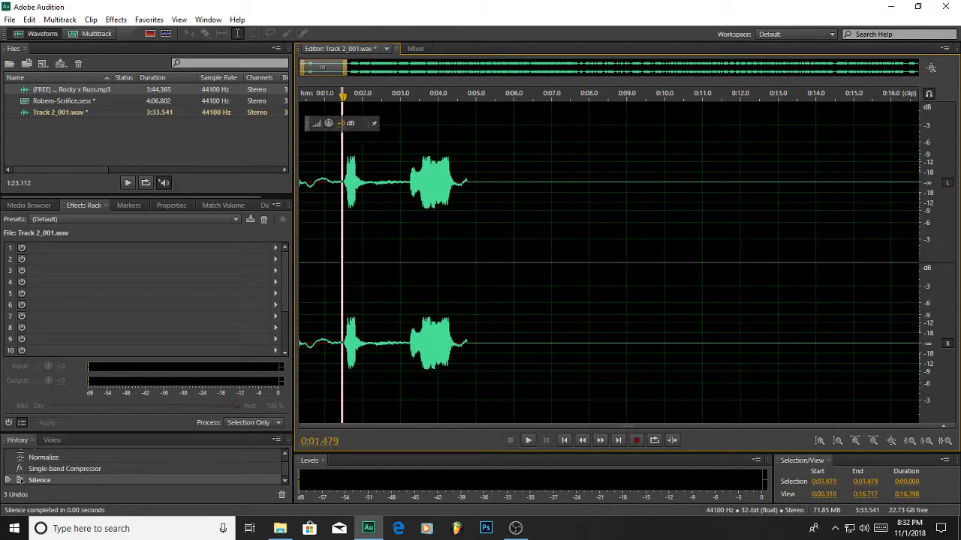
{"action": "left_click_drag", "start_coordinate": [342, 195], "coordinate": [265, 184]}
{"action": "right_click", "coordinate": [337, 206]}
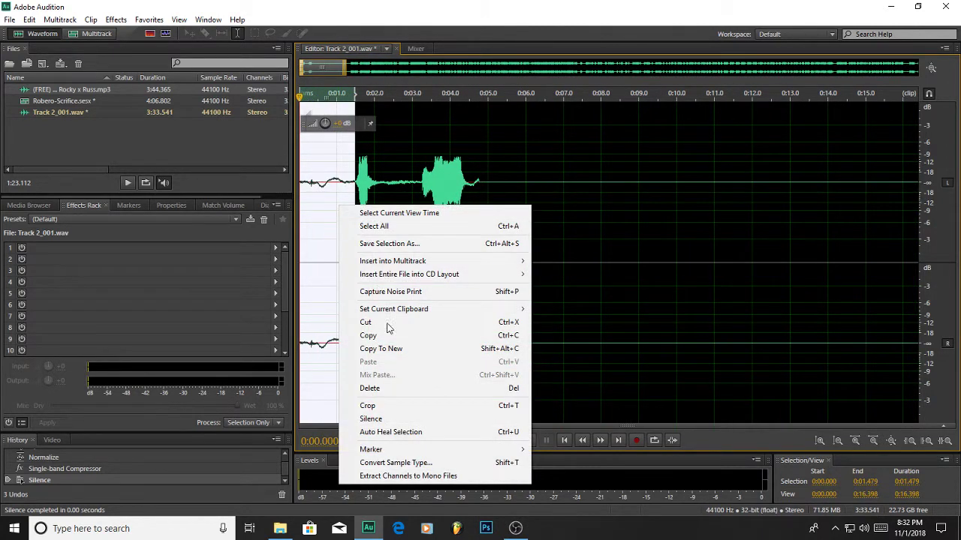
{"action": "left_click", "coordinate": [384, 419]}
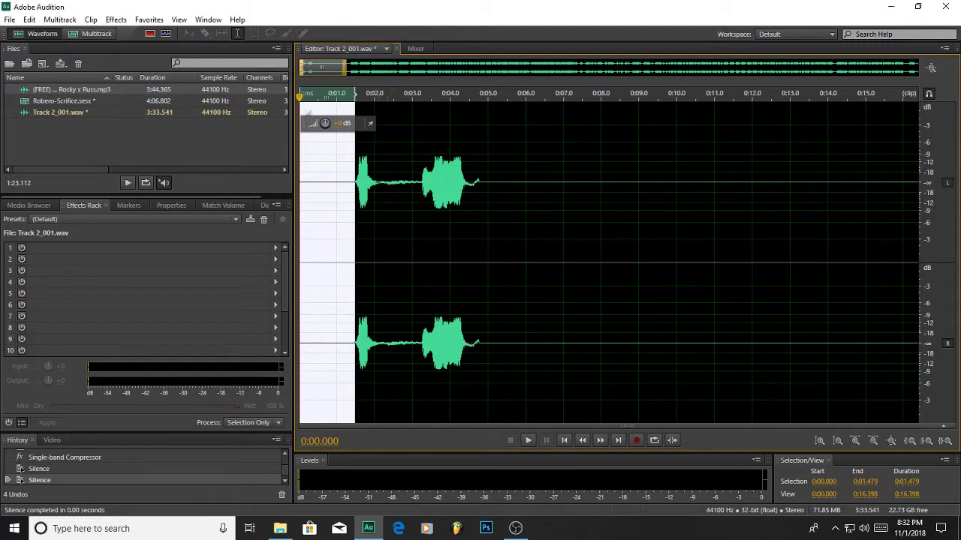
Silence the noise between the first two vocal sounds, from 0:02.000 to 0:03.260.
{"action": "left_click_drag", "start_coordinate": [375, 226], "coordinate": [421, 225]}
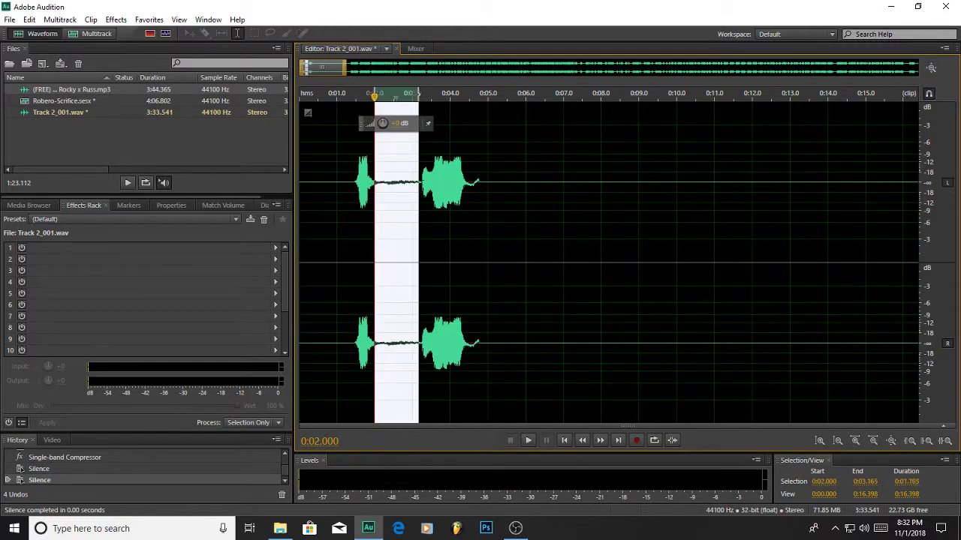
{"action": "right_click", "coordinate": [400, 225]}
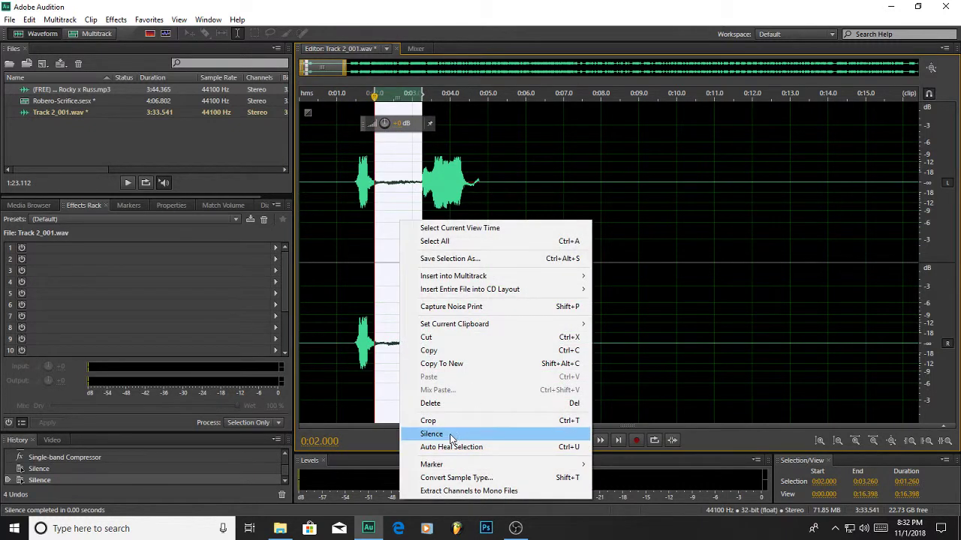
{"action": "left_click", "coordinate": [453, 432]}
Silence the noise in the gap before the last vocal phrase, from 3:28.231 to 3:30.515.
{"action": "key", "text": "backslash"}
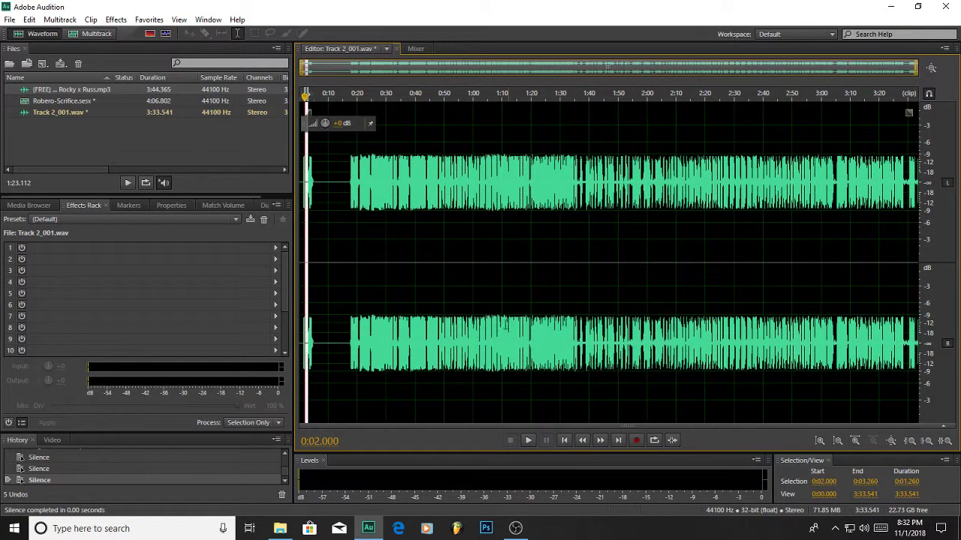
{"action": "left_click", "coordinate": [485, 330]}
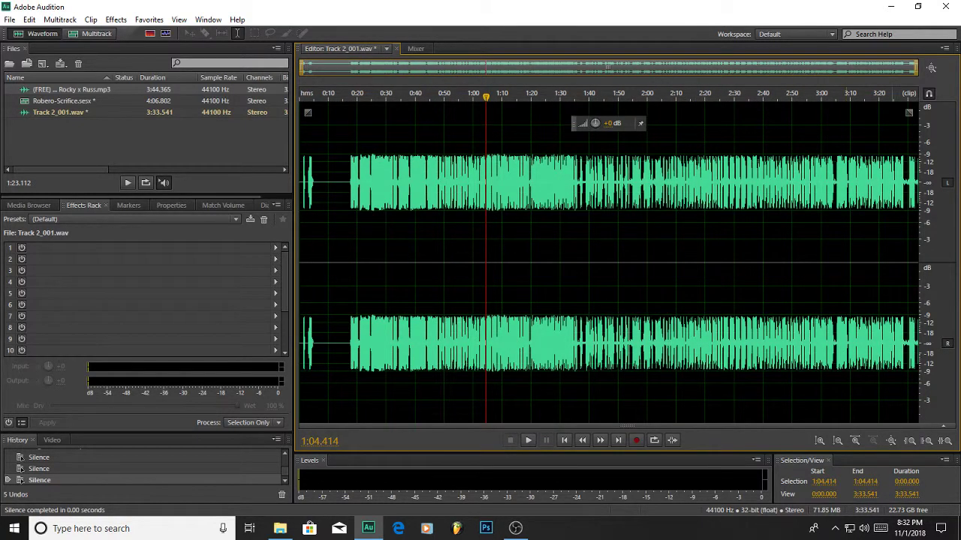
{"action": "key", "text": "ctrl+a"}
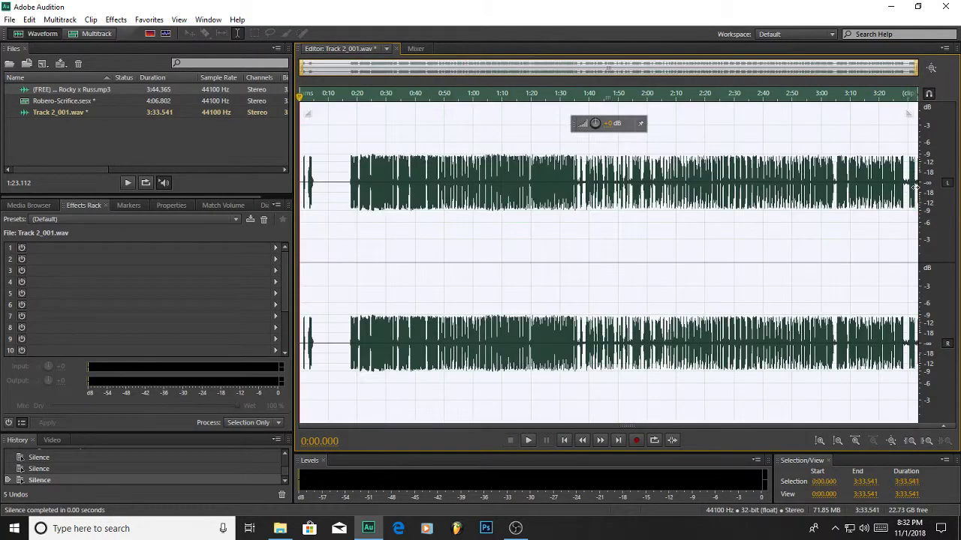
{"action": "scroll", "coordinate": [898, 212], "scroll_direction": "up", "scroll_amount": 4}
{"action": "scroll", "coordinate": [898, 212], "scroll_direction": "up", "scroll_amount": 1}
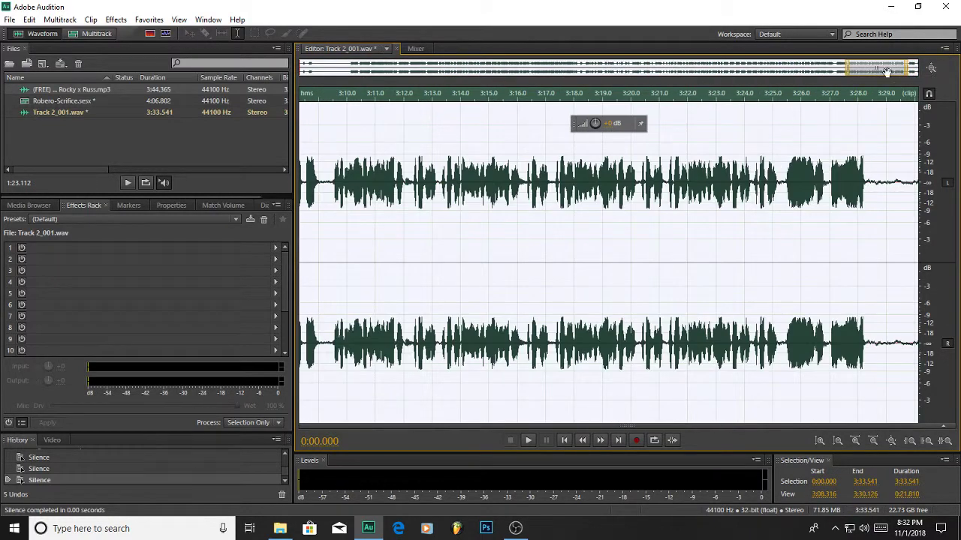
{"action": "scroll", "coordinate": [820, 191], "scroll_direction": "up", "scroll_amount": 1}
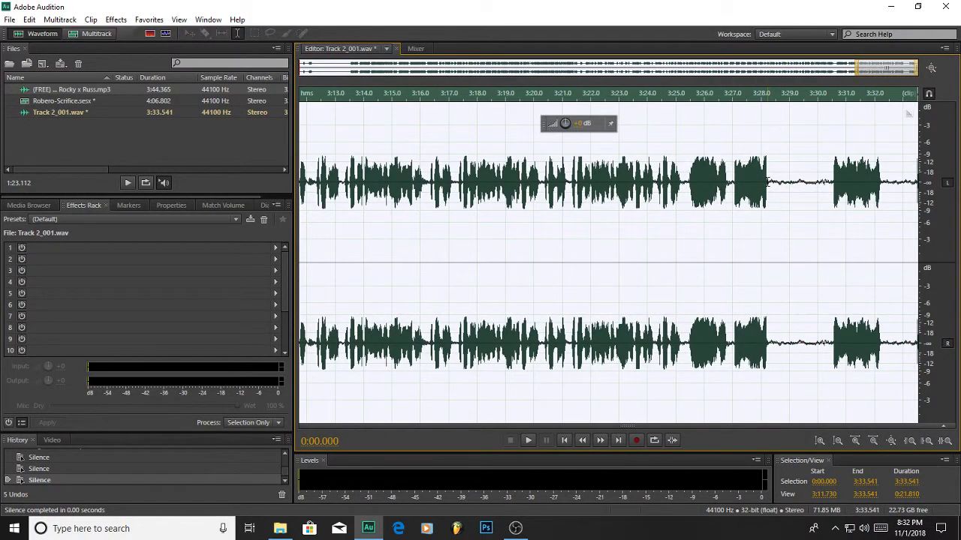
{"action": "left_click_drag", "start_coordinate": [767, 184], "coordinate": [831, 188]}
{"action": "right_click", "coordinate": [808, 218]}
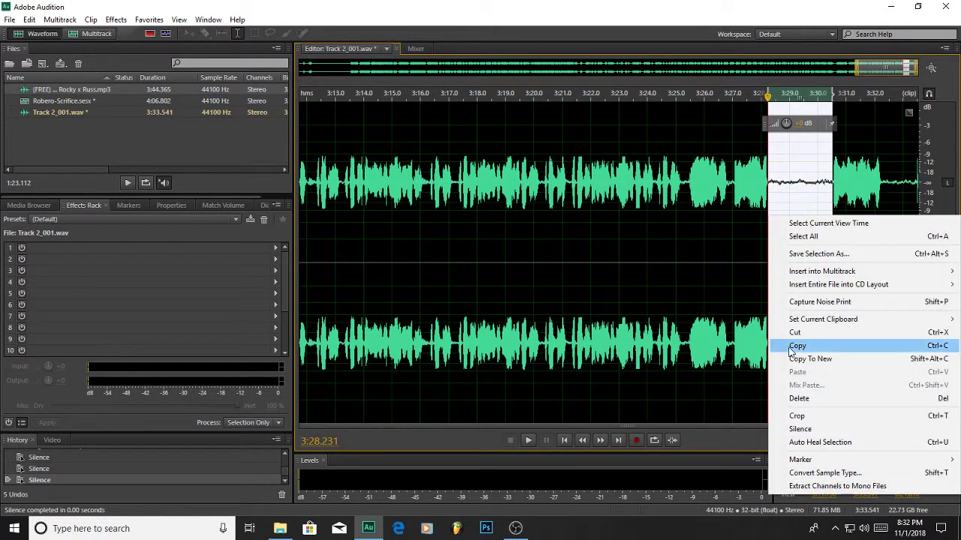
{"action": "left_click", "coordinate": [802, 430]}
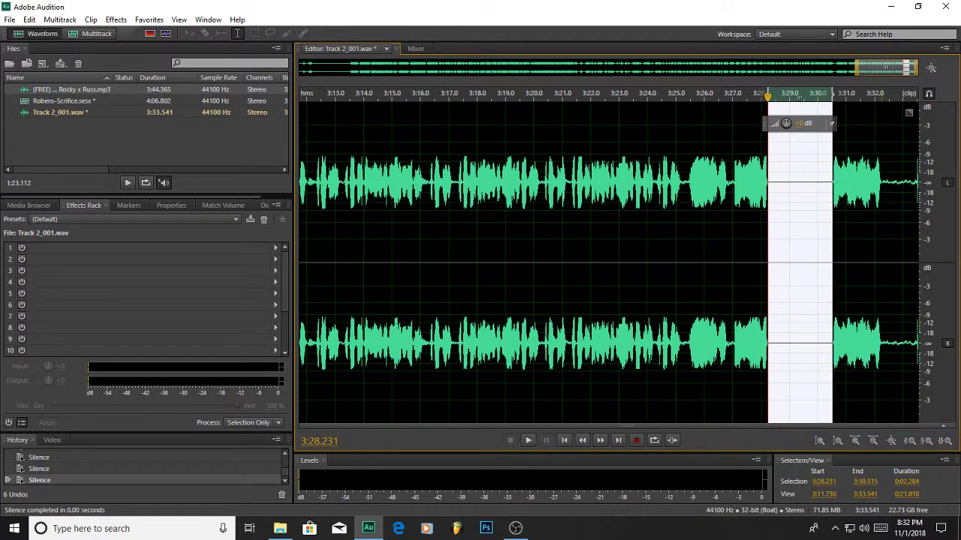
Silence the noise after the last vocal phrase, from 3:32.250 to the end at 3:33.541.
{"action": "left_click_drag", "start_coordinate": [882, 184], "coordinate": [918, 183]}
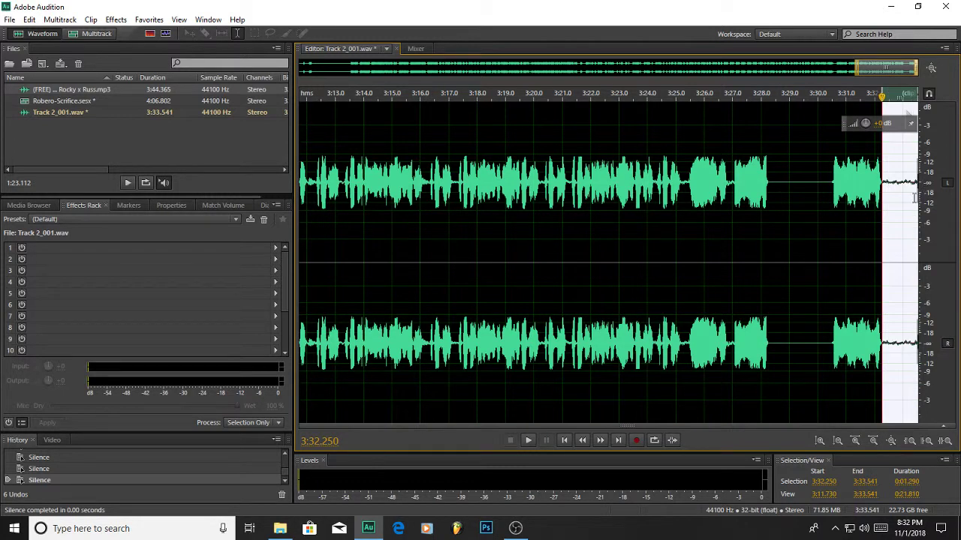
{"action": "right_click", "coordinate": [913, 198]}
{"action": "left_click", "coordinate": [817, 413]}
{"action": "left_click", "coordinate": [658, 225]}
{"action": "double_click", "coordinate": [657, 274]}
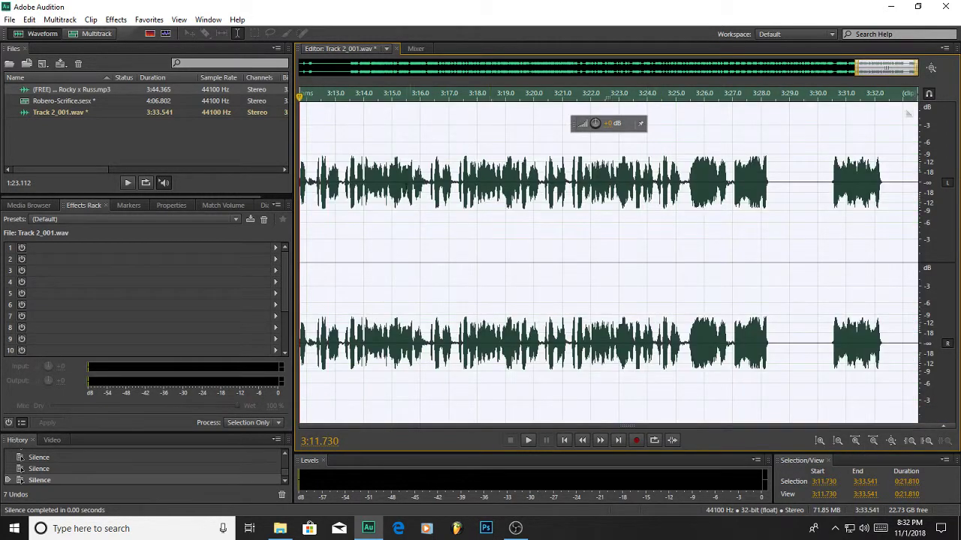
Preview Adaptive Noise Reduction with the Light Noise Reduction preset from 0:50.000 and apply it to the whole vocal recording.
{"action": "scroll", "coordinate": [821, 183], "scroll_direction": "down", "scroll_amount": 6}
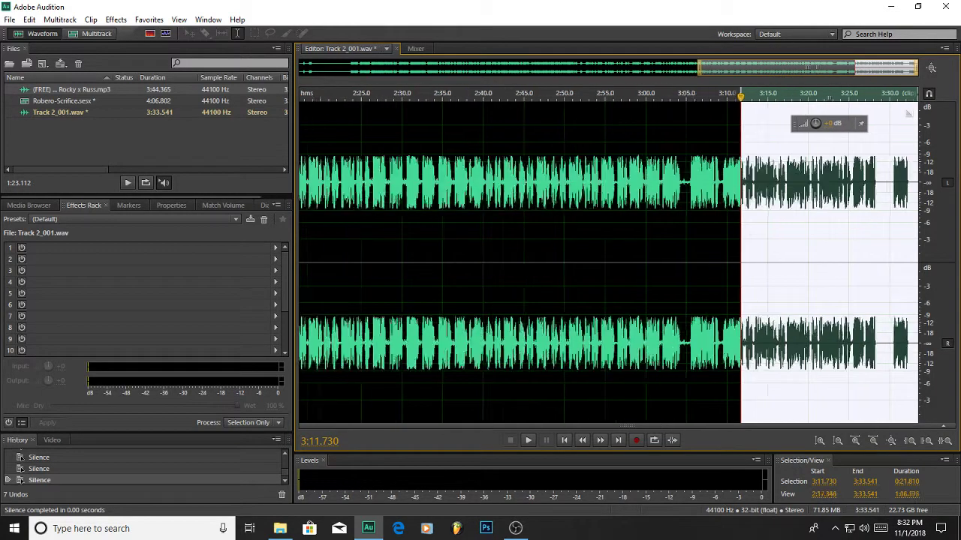
{"action": "scroll", "coordinate": [797, 185], "scroll_direction": "down", "scroll_amount": 2}
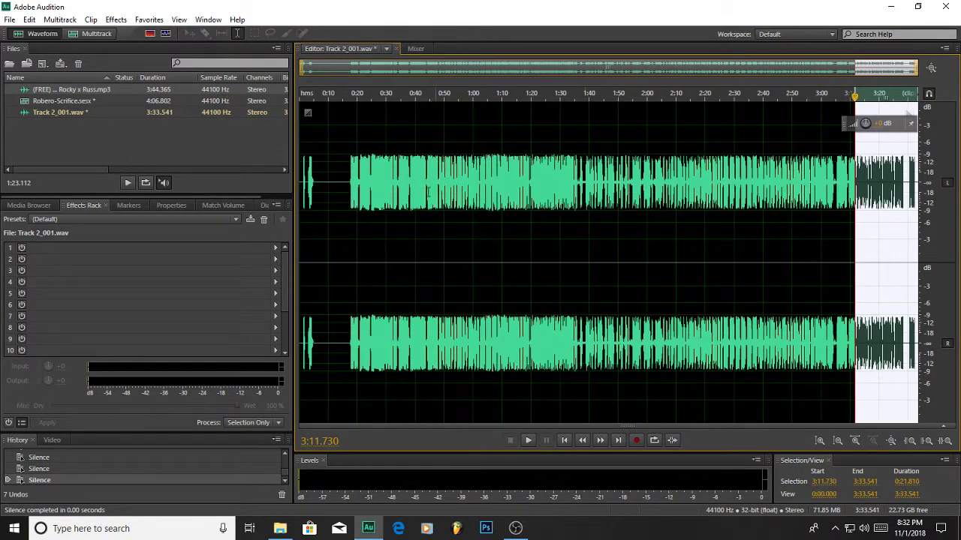
{"action": "left_click", "coordinate": [444, 199]}
{"action": "left_click", "coordinate": [115, 20]}
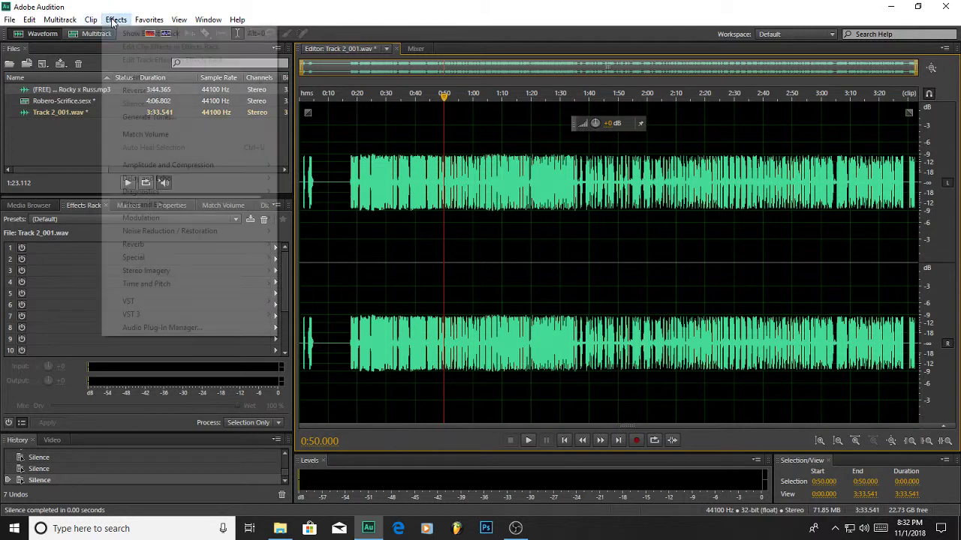
{"action": "mouse_move", "coordinate": [185, 234]}
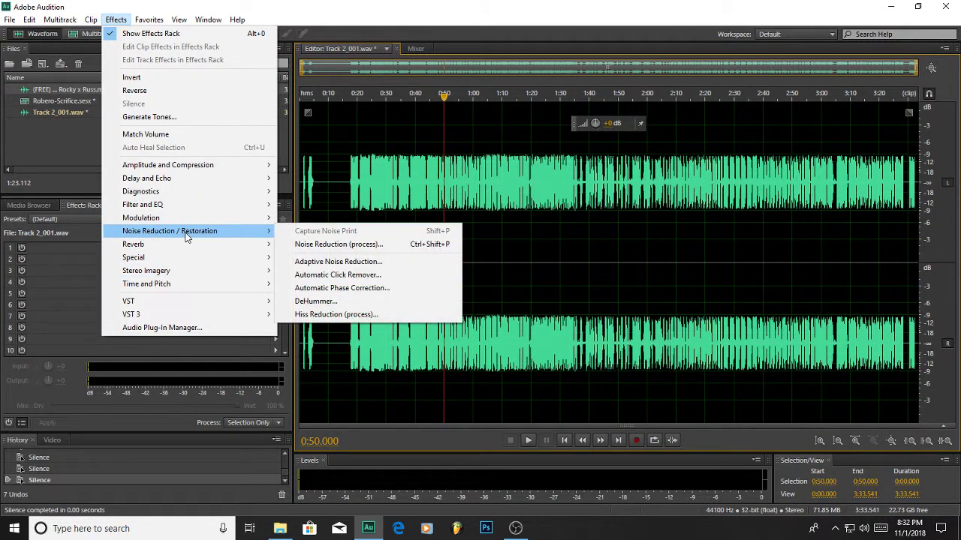
{"action": "left_click", "coordinate": [369, 262]}
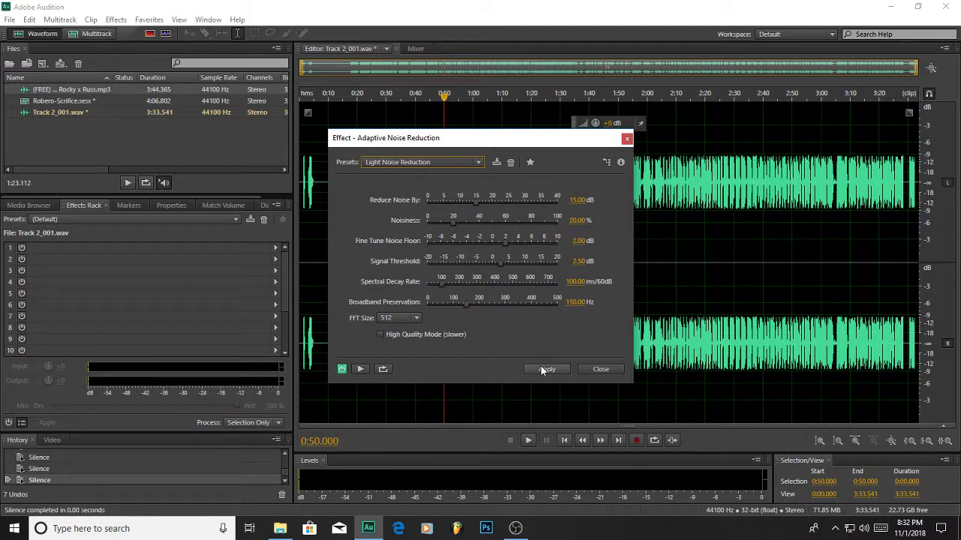
{"action": "key", "text": "space"}
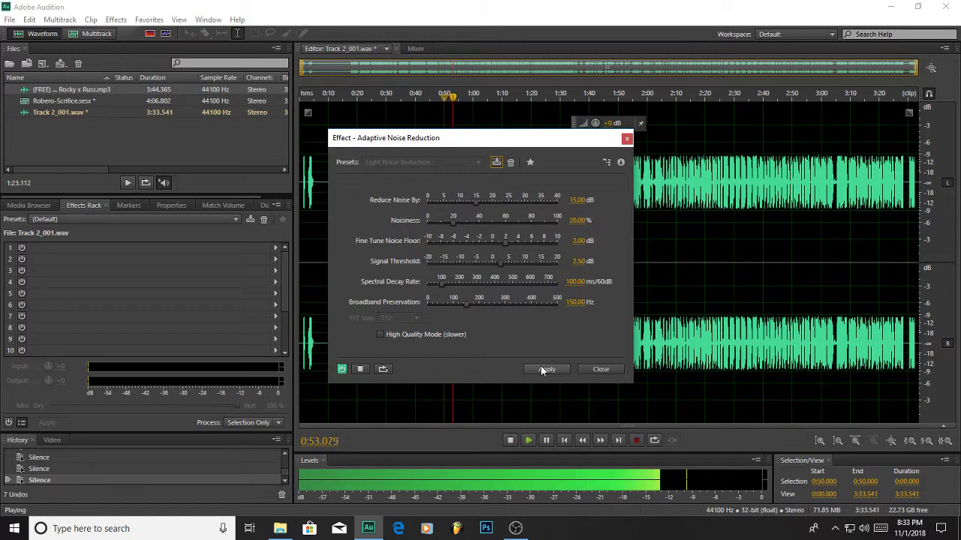
{"action": "key", "text": "space"}
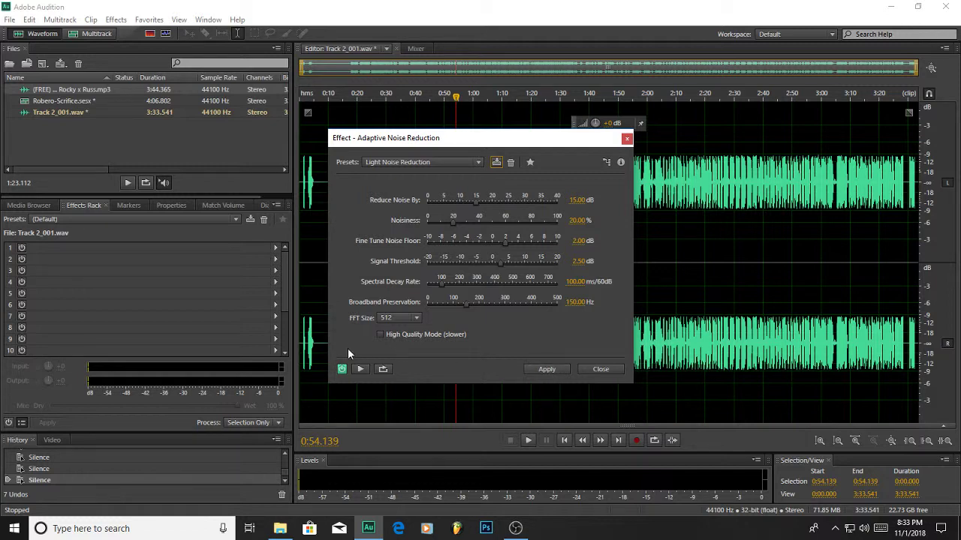
{"action": "left_click", "coordinate": [548, 369]}
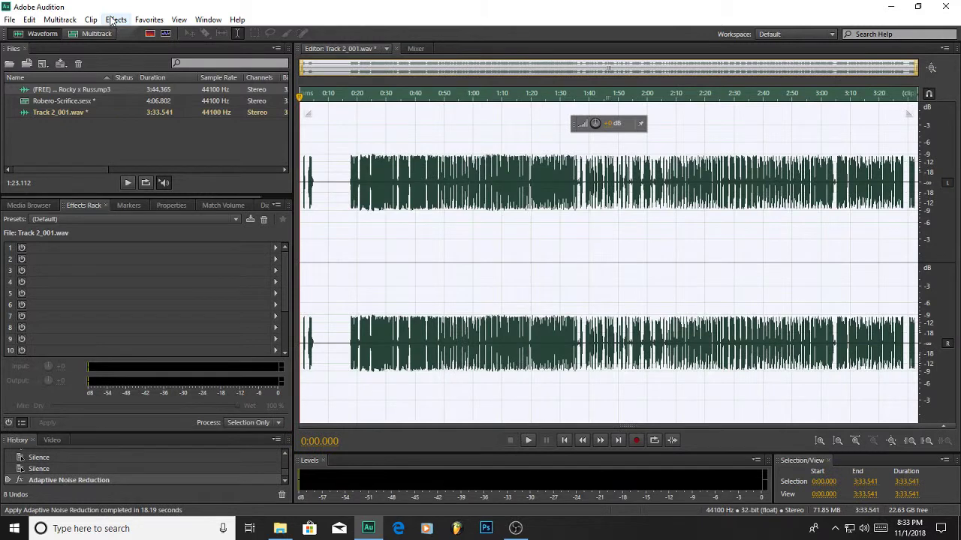
Apply the Automatic Click Remover to the whole vocal recording using the Medium Reduction preset.
{"action": "left_click", "coordinate": [116, 20]}
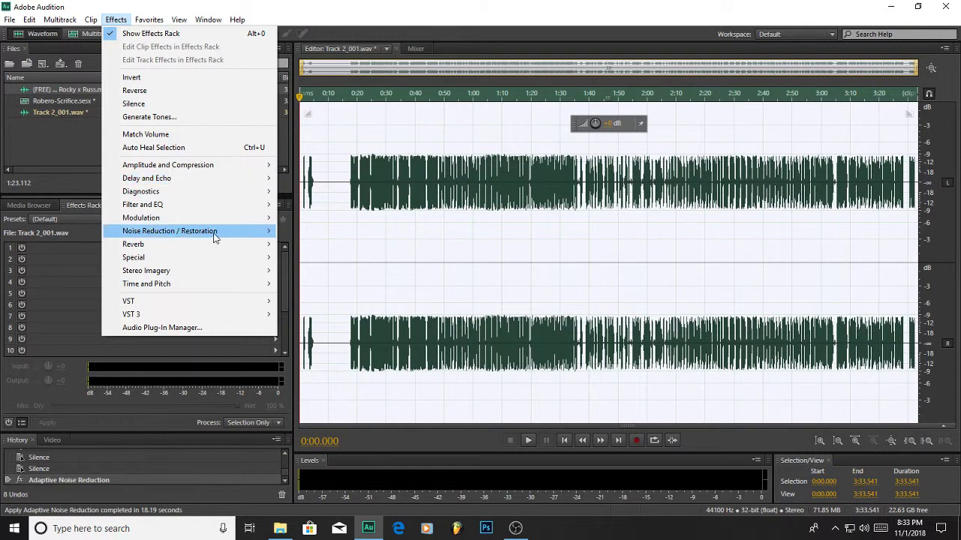
{"action": "mouse_move", "coordinate": [214, 237]}
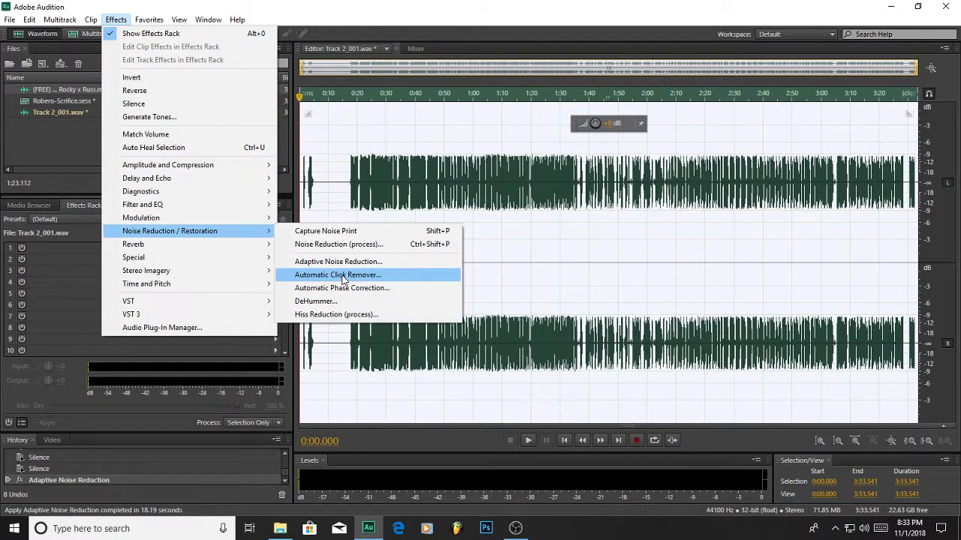
{"action": "left_click", "coordinate": [343, 276]}
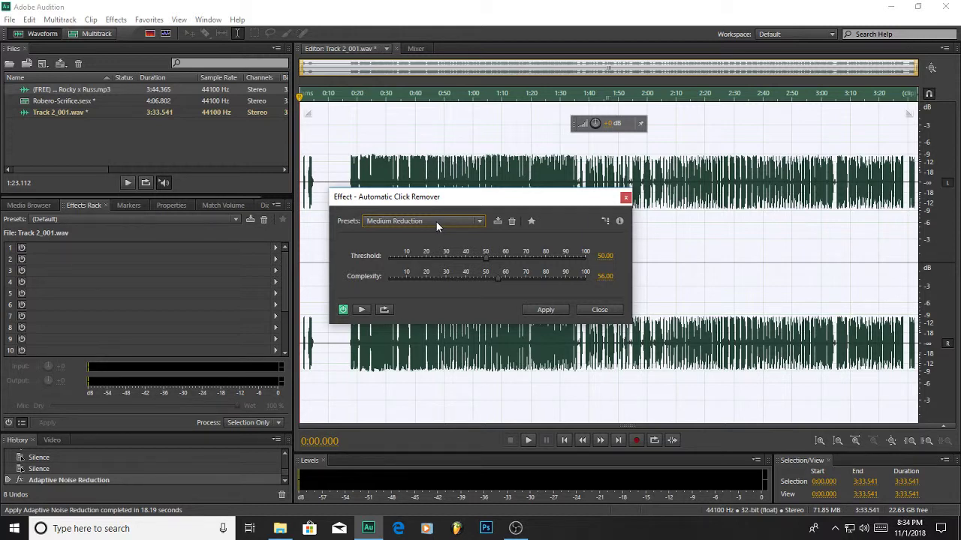
{"action": "left_click", "coordinate": [553, 310]}
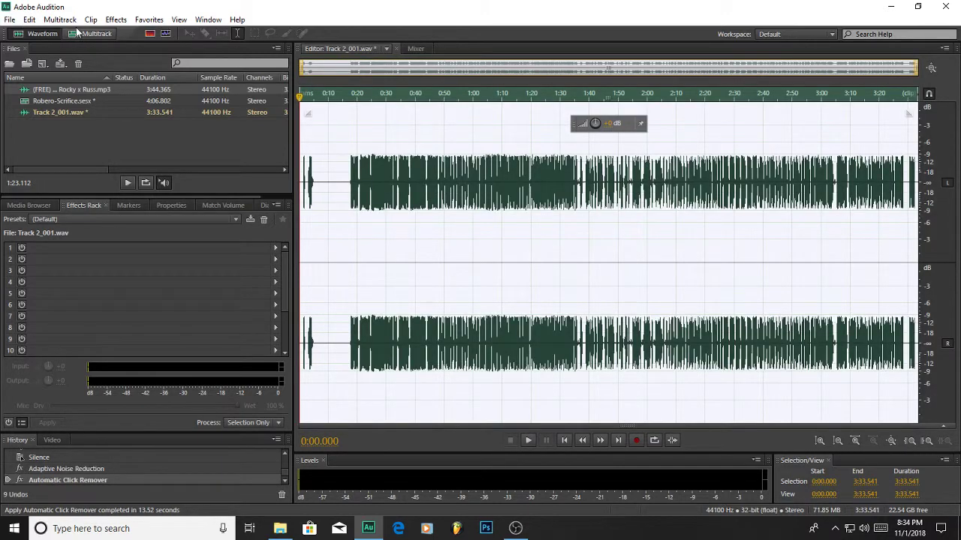
Apply Automatic Phase Correction to the whole vocal using the Repair preset with the channel set to Both.
{"action": "left_click", "coordinate": [116, 19]}
{"action": "mouse_move", "coordinate": [200, 233]}
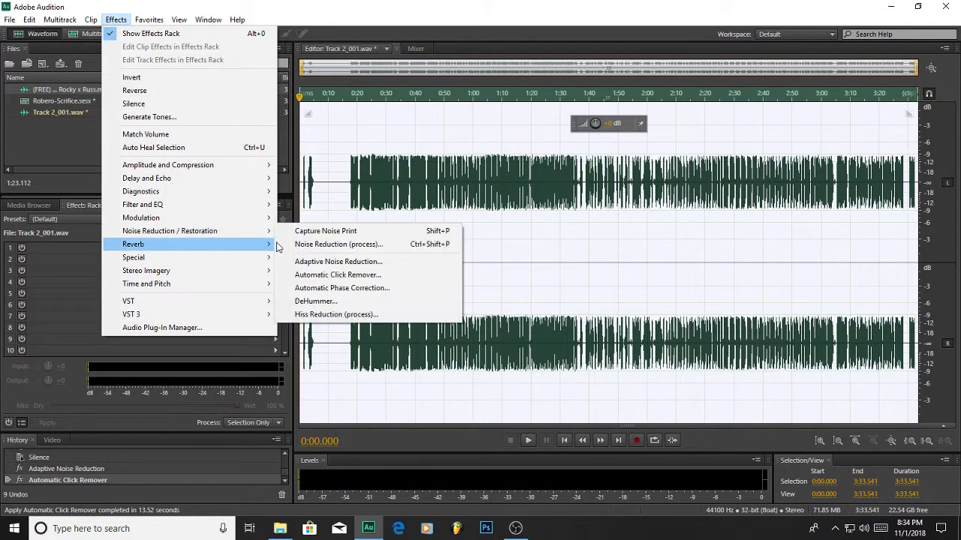
{"action": "left_click", "coordinate": [353, 289]}
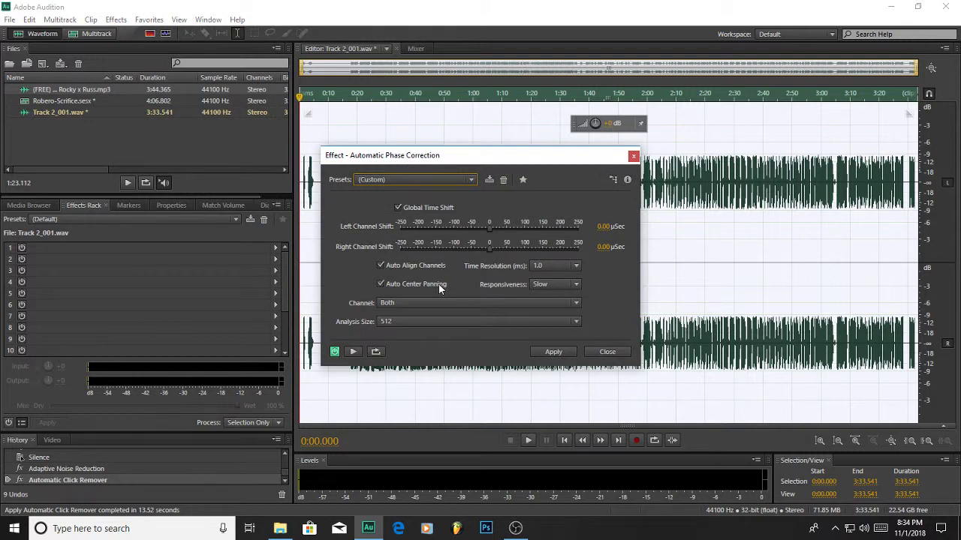
{"action": "left_click", "coordinate": [456, 178]}
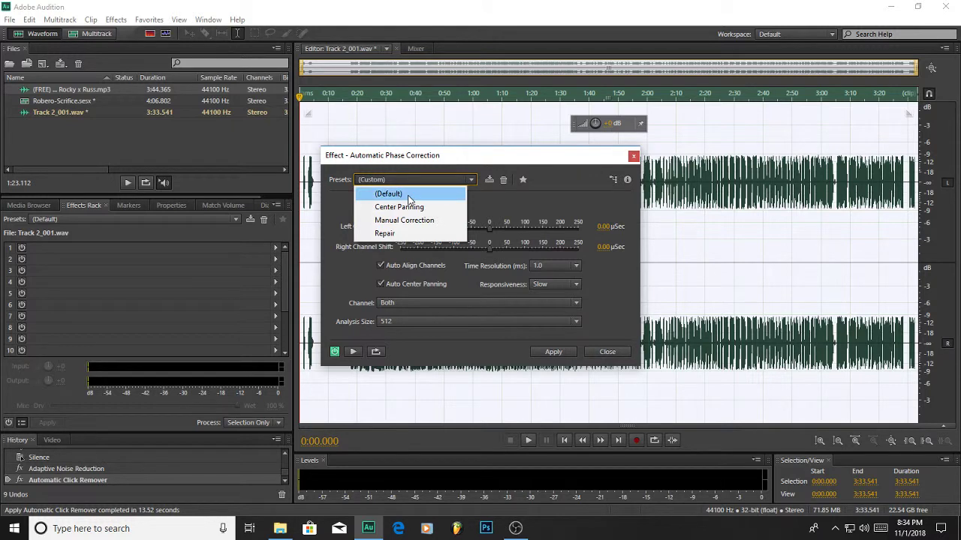
{"action": "left_click", "coordinate": [395, 233]}
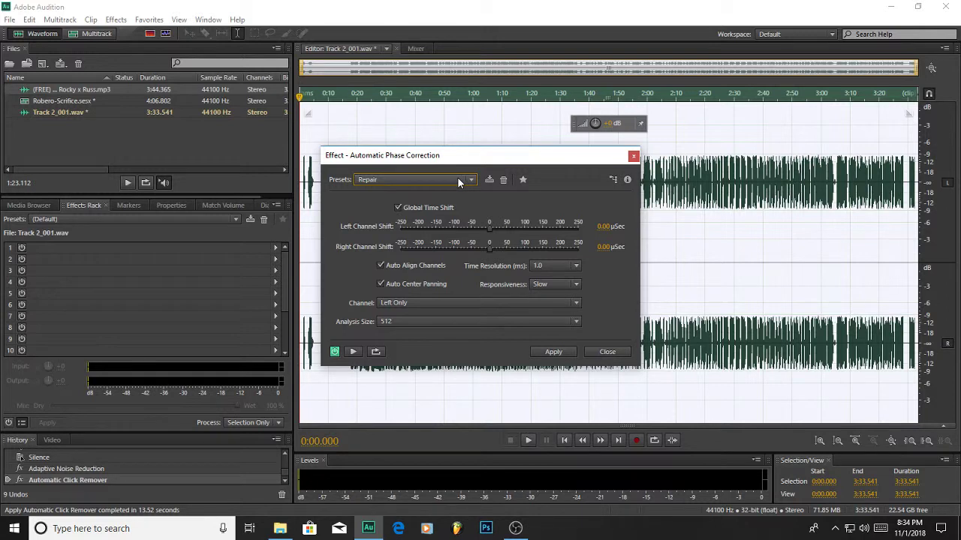
{"action": "left_click", "coordinate": [573, 301]}
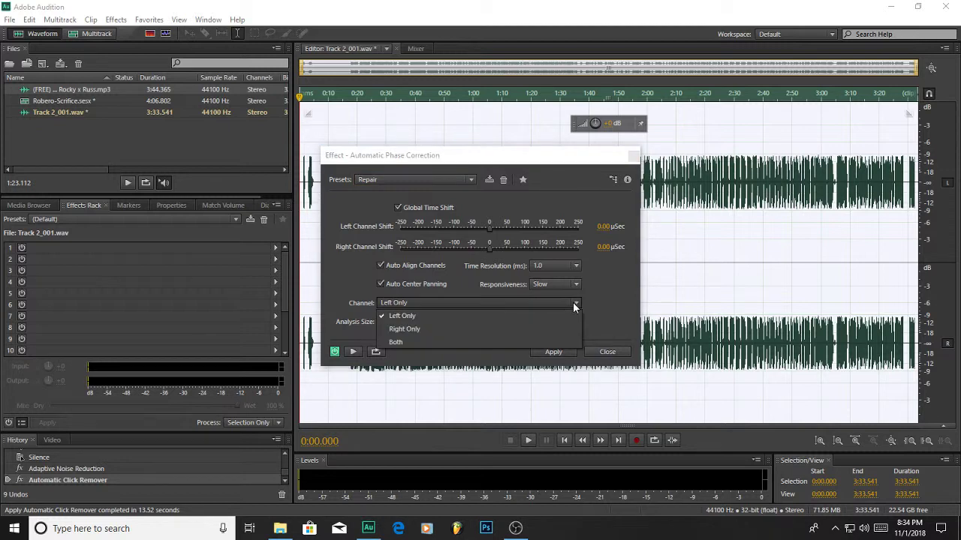
{"action": "left_click", "coordinate": [452, 341]}
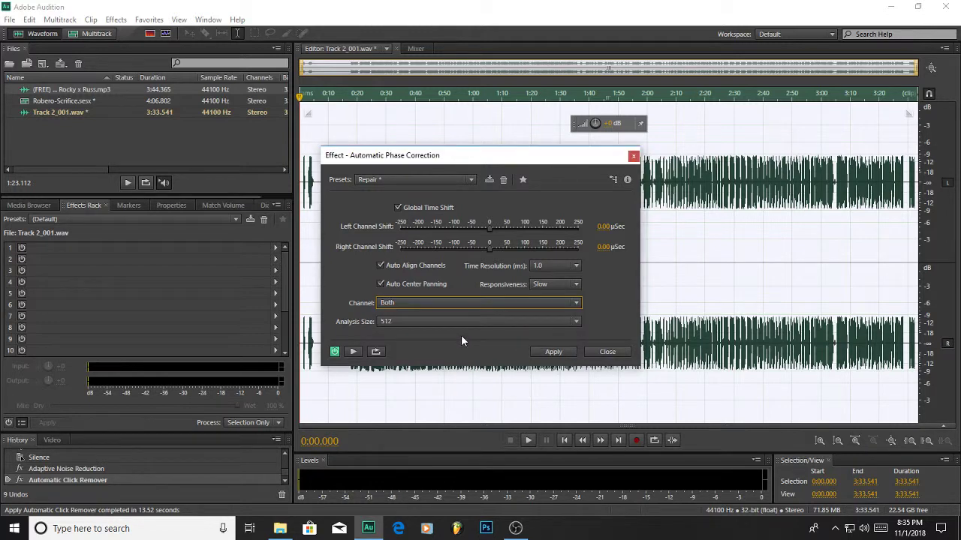
{"action": "left_click", "coordinate": [566, 352]}
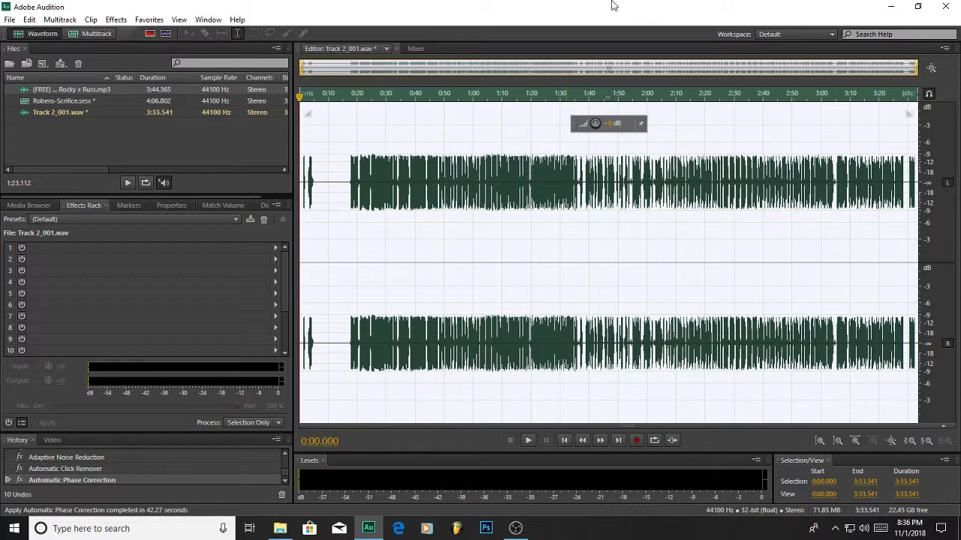
Start Automatic Pitch Correction on the whole vocal recording and set its key to C#/Db.
{"action": "left_click", "coordinate": [117, 22]}
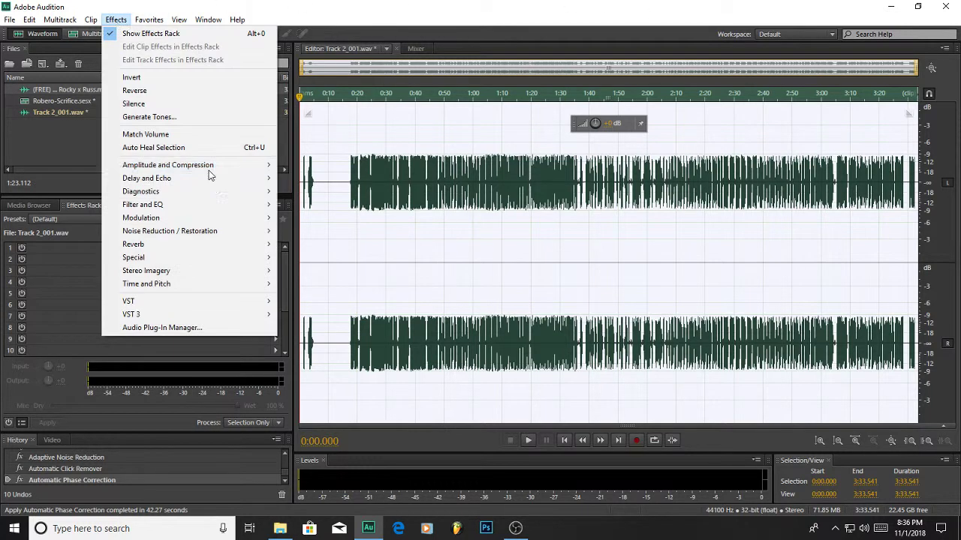
{"action": "mouse_move", "coordinate": [204, 285]}
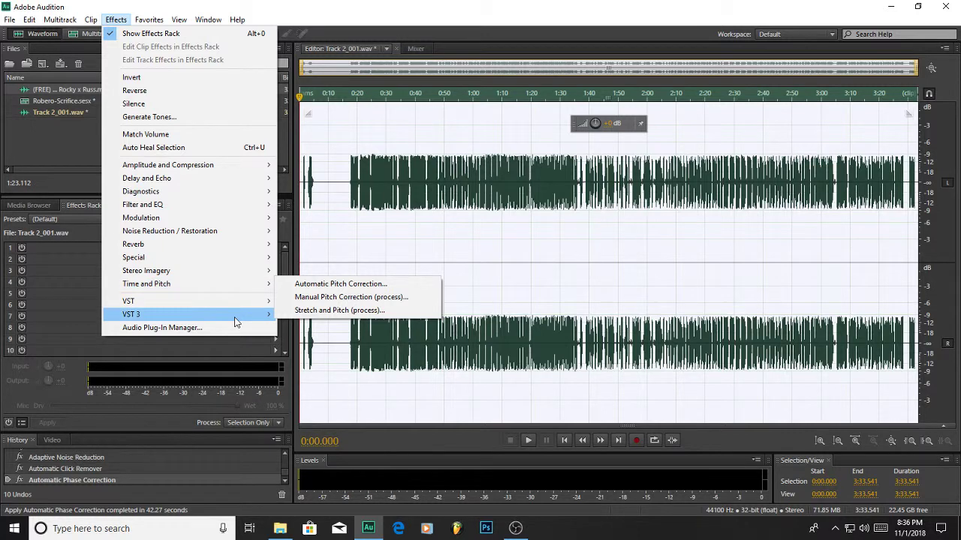
{"action": "mouse_move", "coordinate": [238, 319]}
{"action": "mouse_move", "coordinate": [316, 315]}
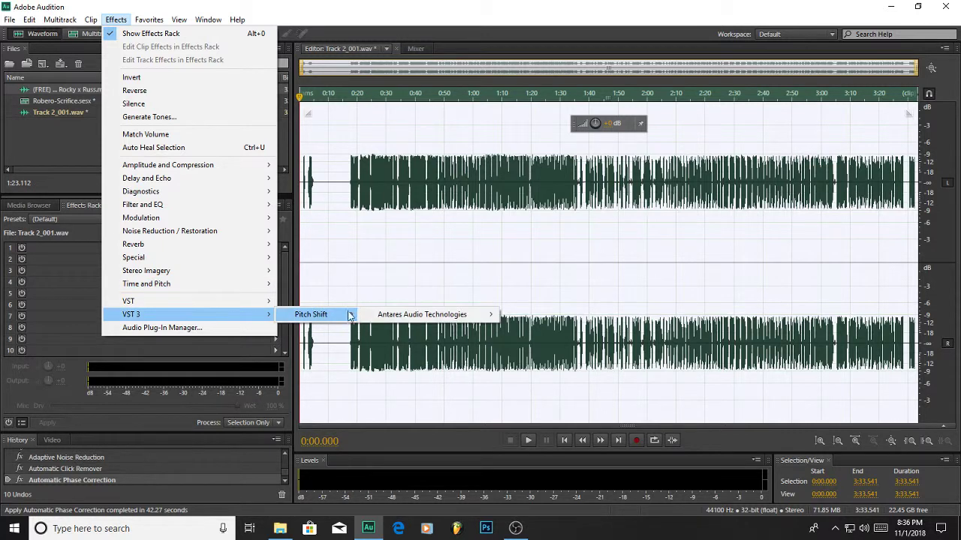
{"action": "mouse_move", "coordinate": [436, 319]}
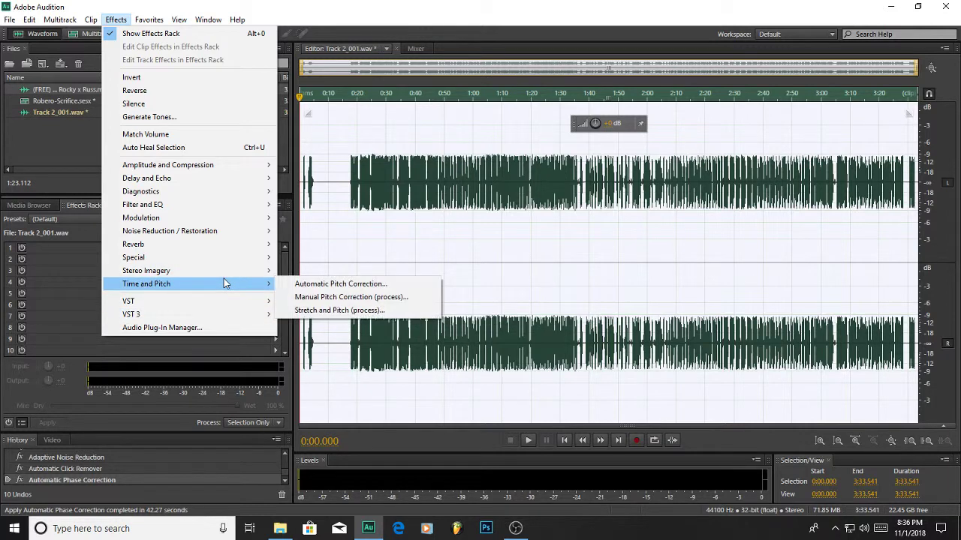
{"action": "left_click", "coordinate": [299, 288]}
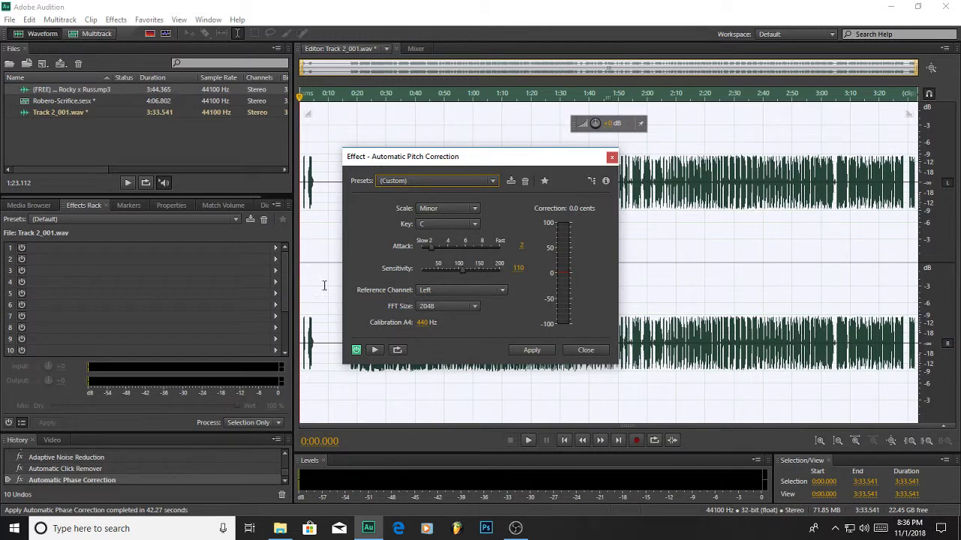
{"action": "left_click", "coordinate": [474, 224]}
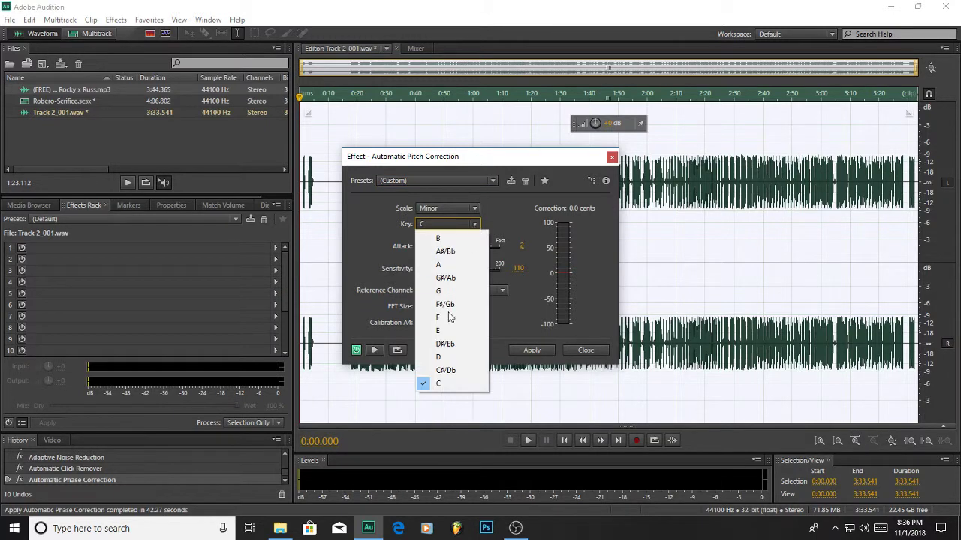
{"action": "left_click", "coordinate": [447, 370]}
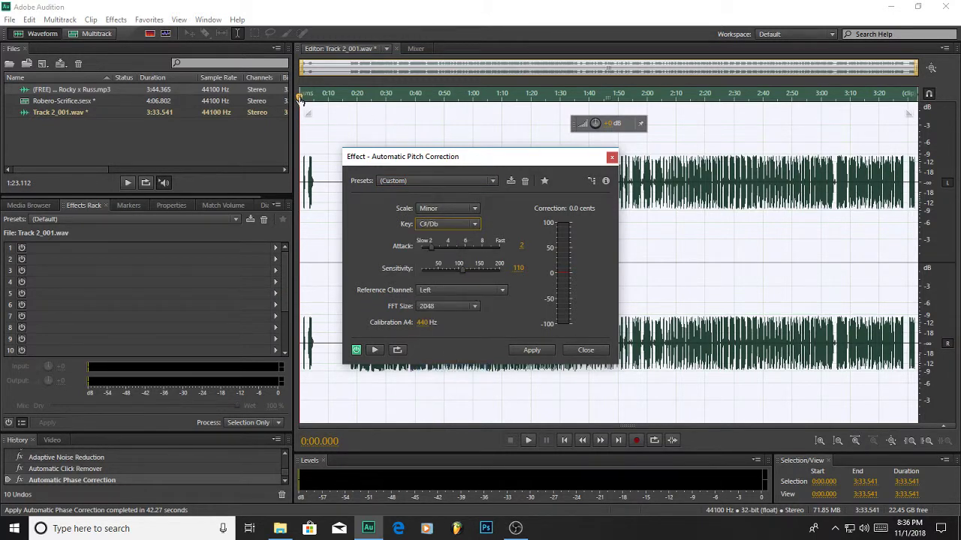
Preview the pitch correction with the Minor scale from the first verse at 0:17.190.
{"action": "left_click_drag", "start_coordinate": [337, 95], "coordinate": [351, 105]}
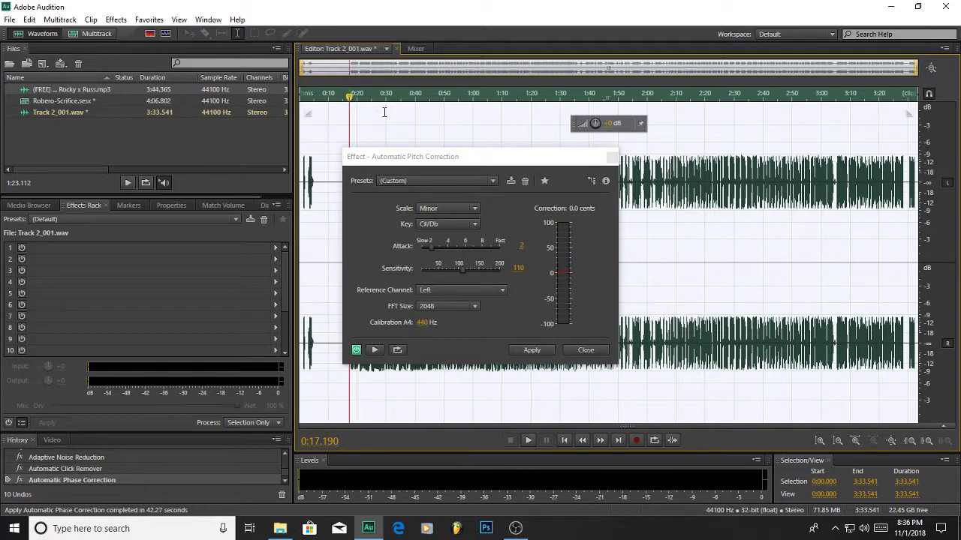
{"action": "key", "text": "space"}
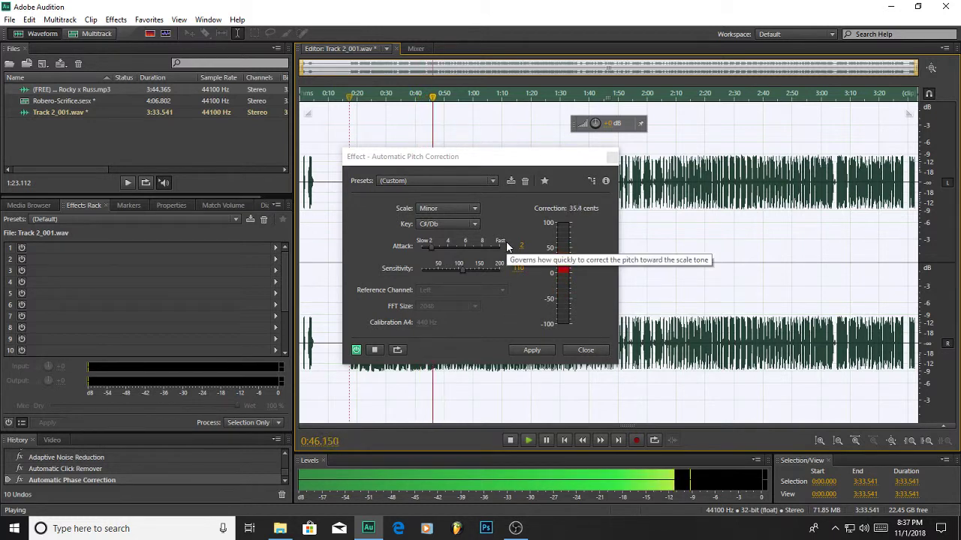
{"action": "key", "text": "space"}
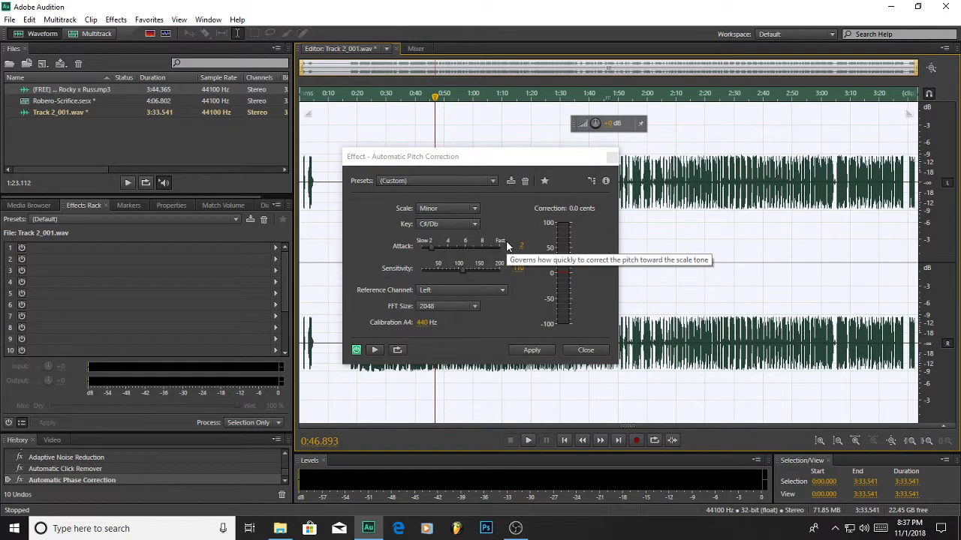
Try the Major scale in the pitch correction and preview the vocal from 0:46.893.
{"action": "left_click", "coordinate": [443, 208]}
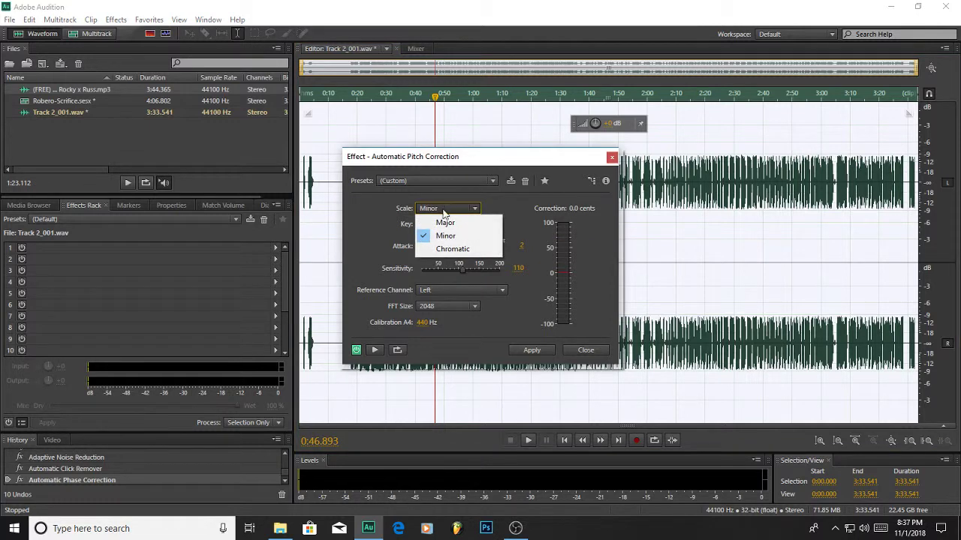
{"action": "left_click", "coordinate": [442, 223]}
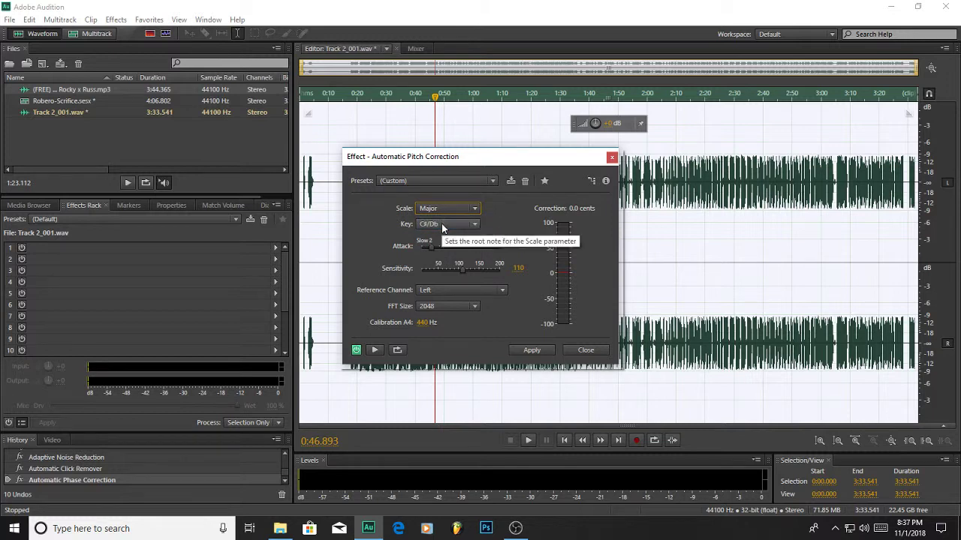
{"action": "key", "text": "space"}
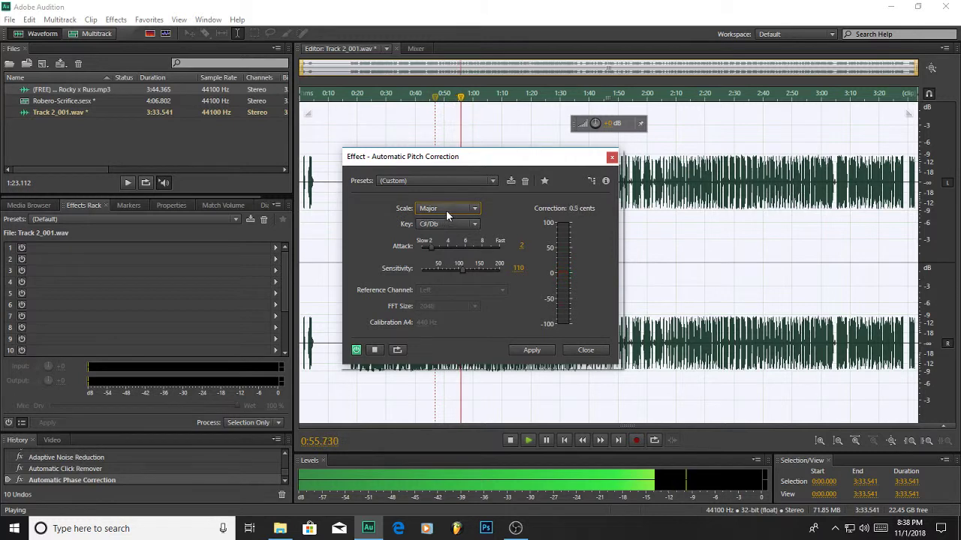
{"action": "key", "text": "space"}
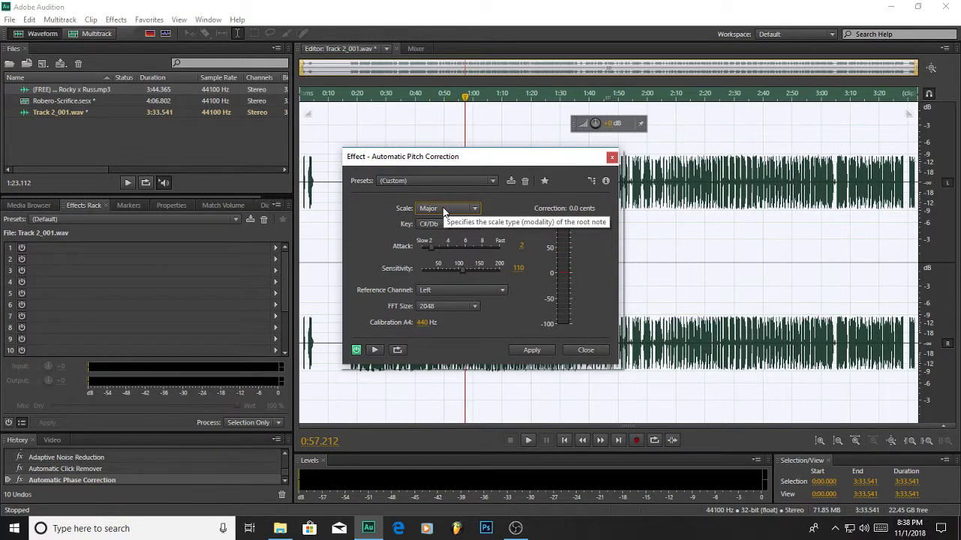
Set the pitch correction scale to Minor, preview it briefly and apply it to the whole vocal.
{"action": "left_click", "coordinate": [442, 209]}
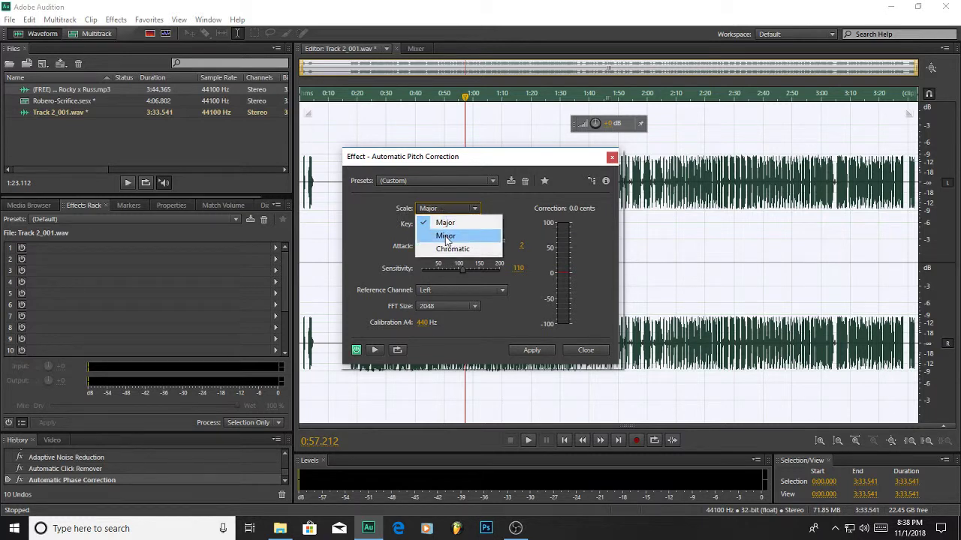
{"action": "left_click", "coordinate": [448, 235]}
{"action": "key", "text": "space"}
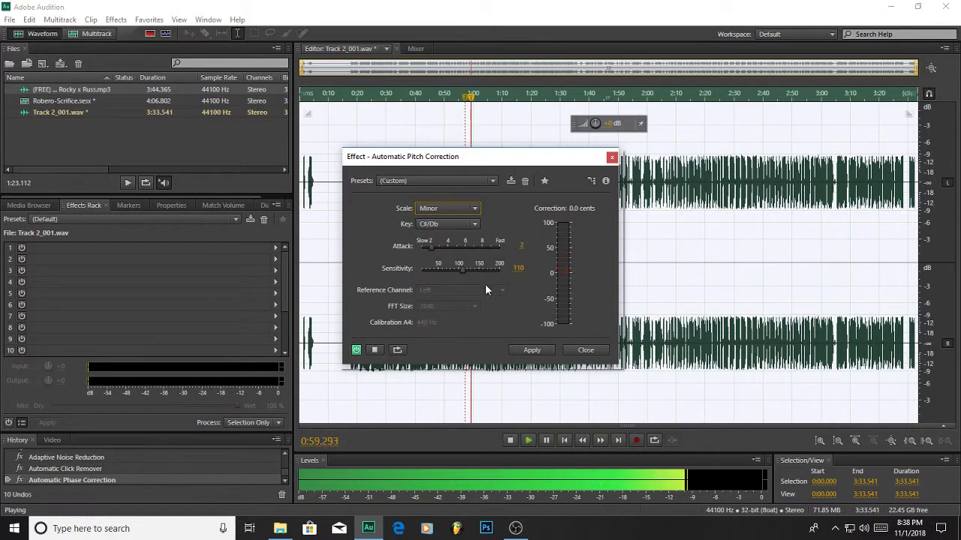
{"action": "left_click", "coordinate": [523, 350]}
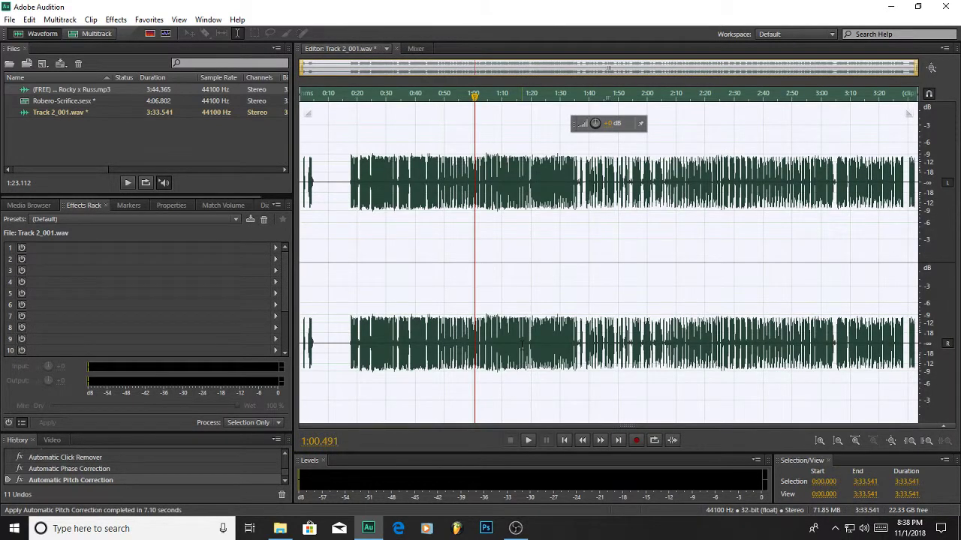
Apply the Vocal Enhancer to the whole vocal using the Male preset.
{"action": "left_click", "coordinate": [116, 20]}
{"action": "mouse_move", "coordinate": [187, 258]}
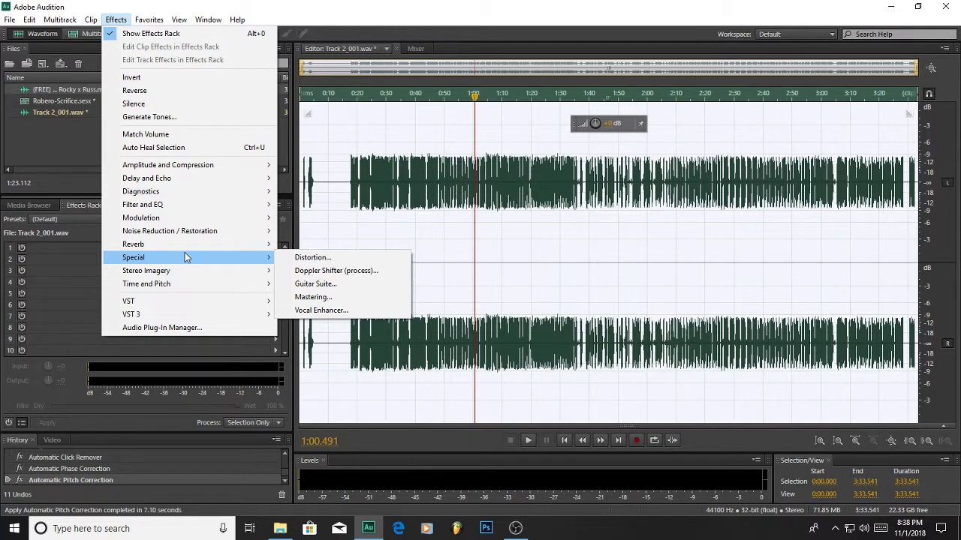
{"action": "left_click", "coordinate": [322, 311]}
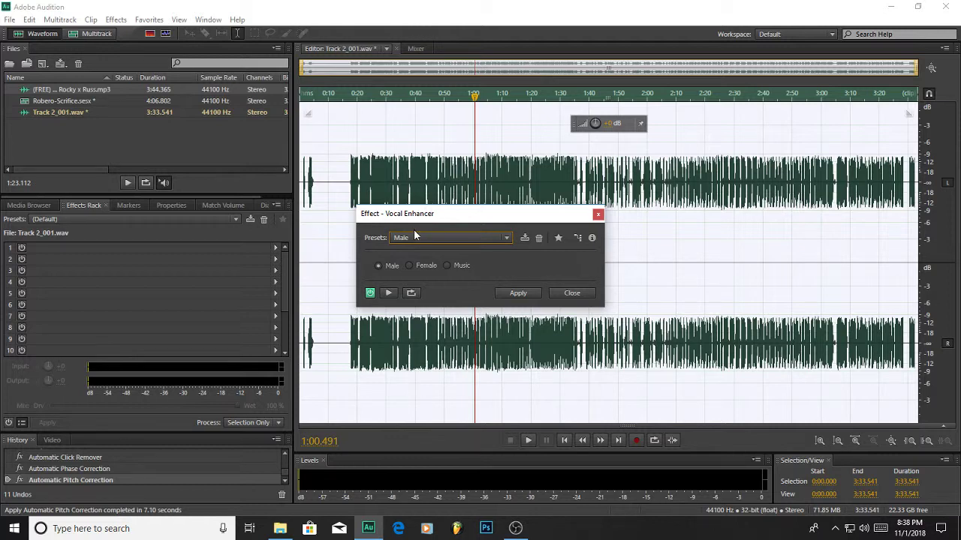
{"action": "left_click", "coordinate": [517, 293]}
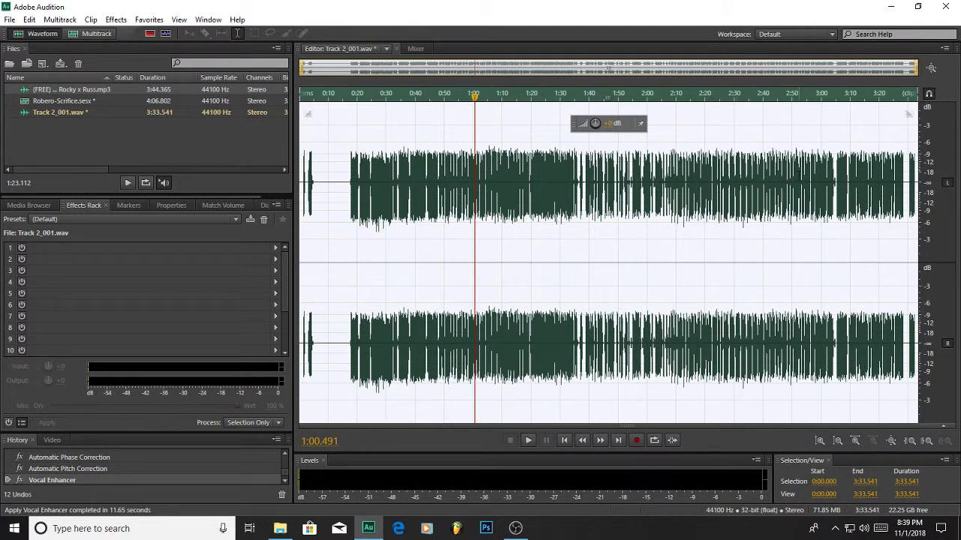
Preview the Mastering effect with the Warm Concert Hall preset from 1:00.491 and apply it to the whole vocal.
{"action": "left_click", "coordinate": [117, 20]}
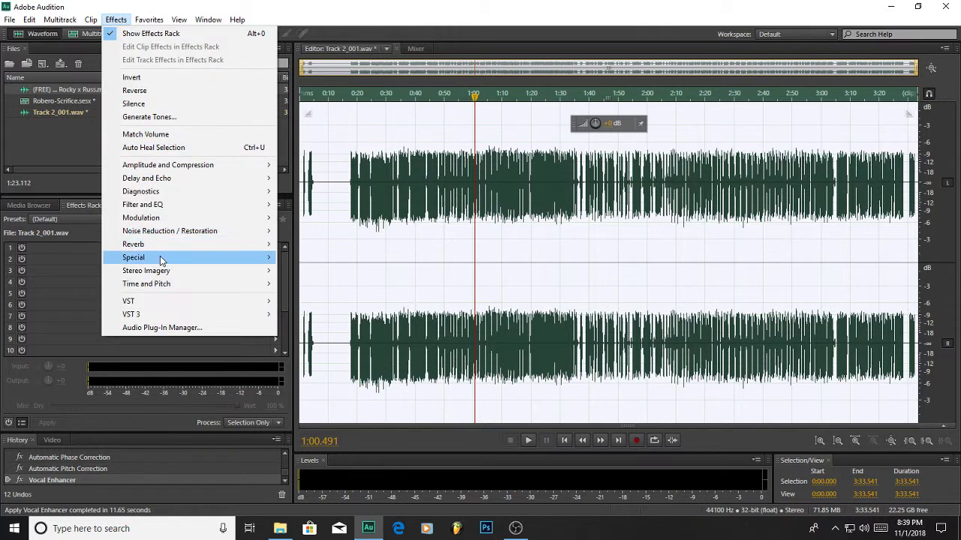
{"action": "mouse_move", "coordinate": [160, 256]}
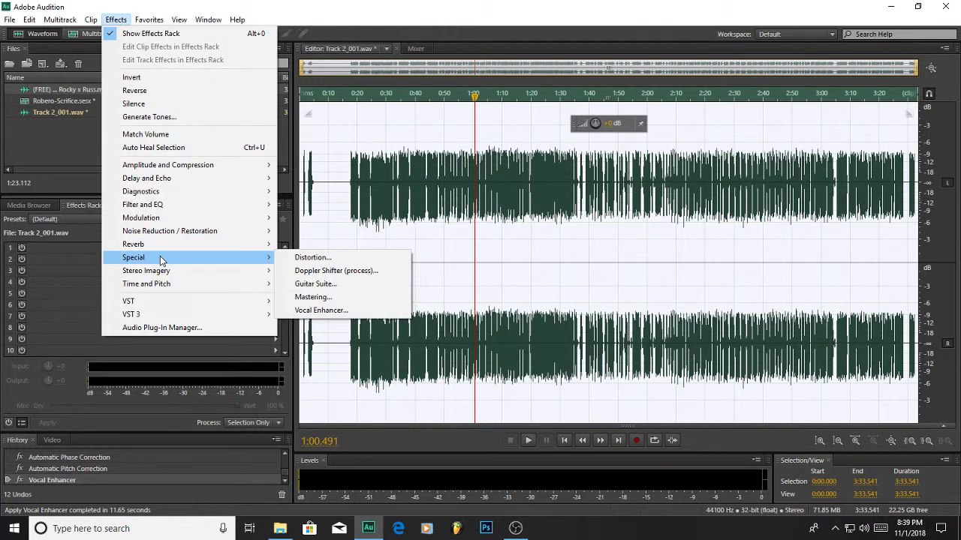
{"action": "left_click", "coordinate": [337, 298]}
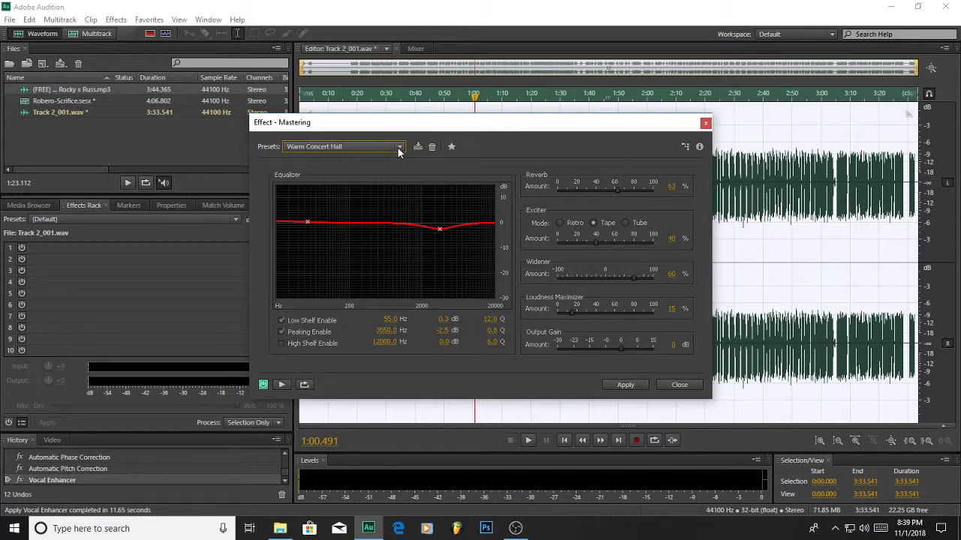
{"action": "key", "text": "space"}
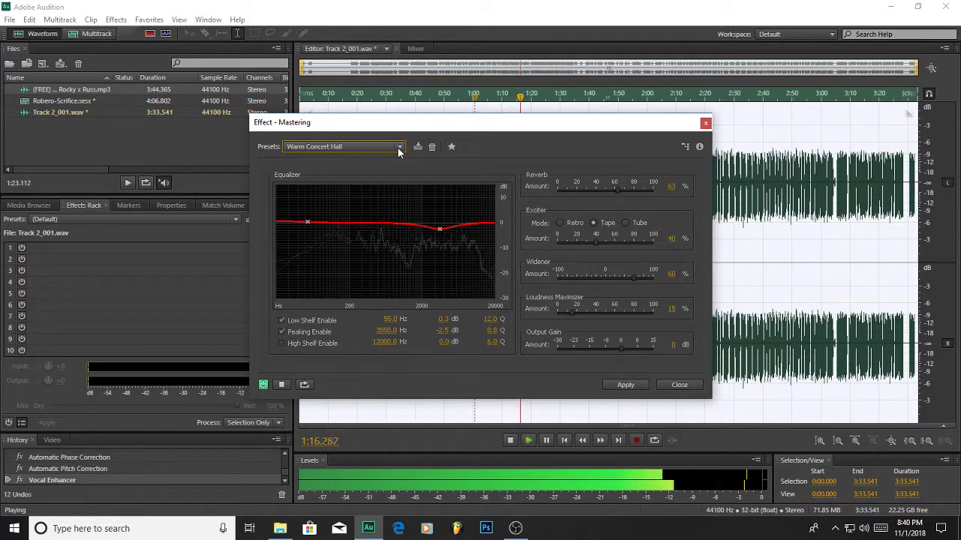
{"action": "key", "text": "space"}
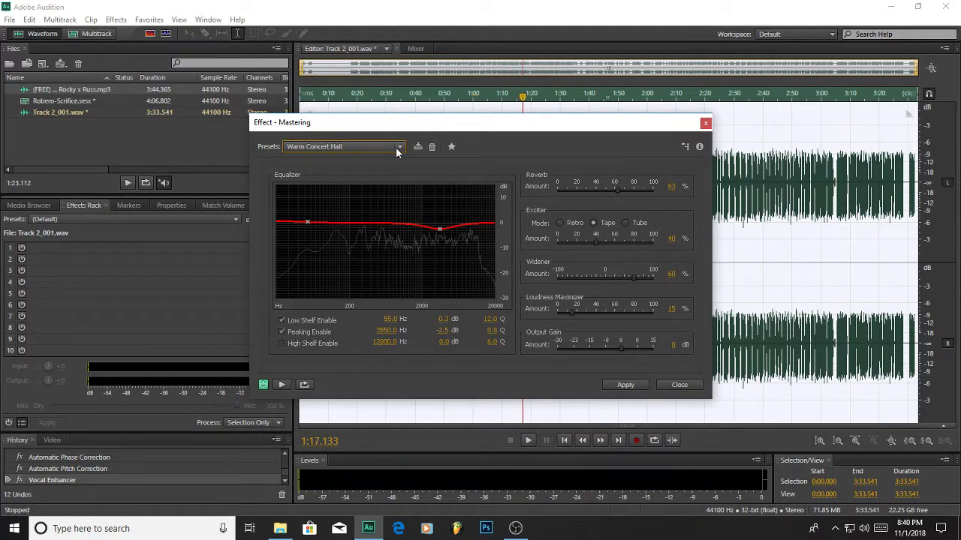
{"action": "left_click", "coordinate": [398, 150]}
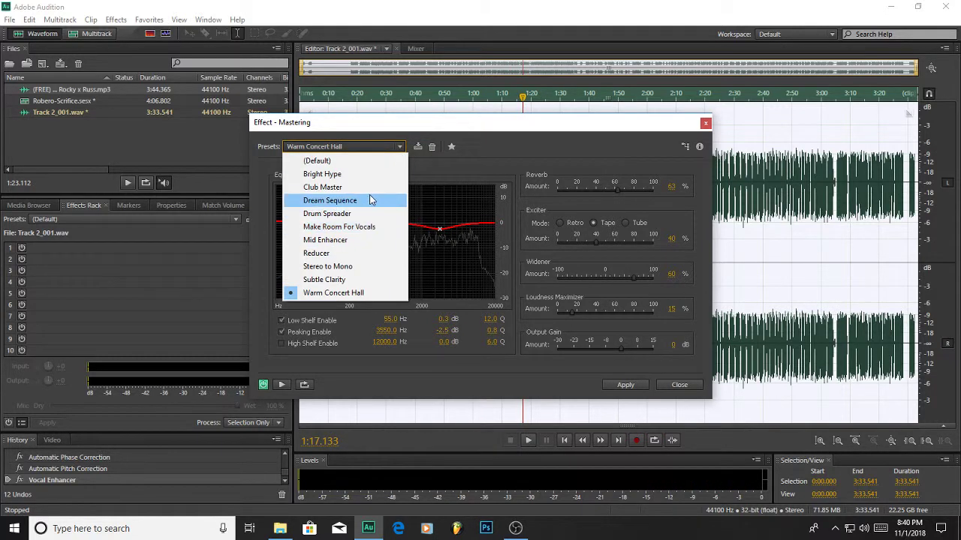
{"action": "left_click", "coordinate": [363, 297]}
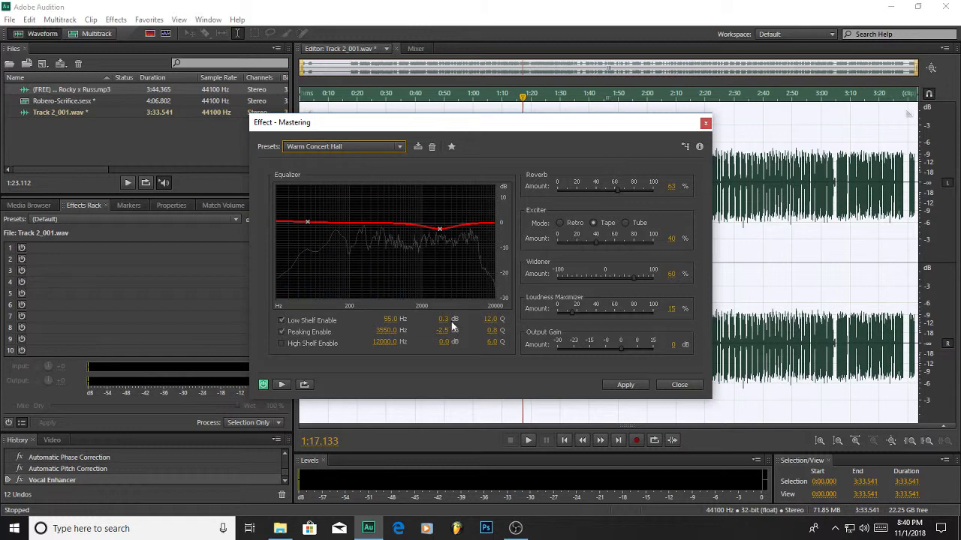
{"action": "left_click", "coordinate": [617, 385]}
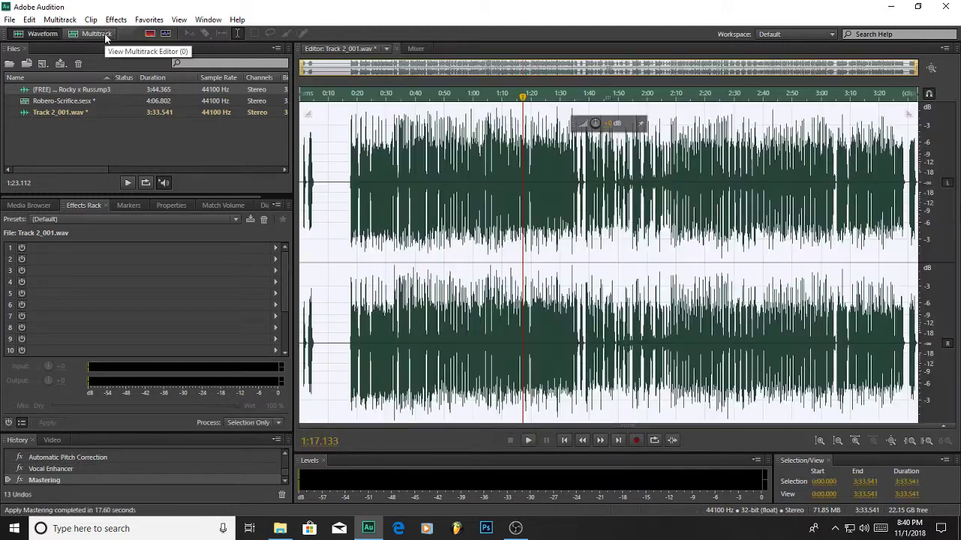
Return to the multitrack session, play the mix from 1:17.133 and lower the Track 2 volume to -5 dB in the mixer.
{"action": "left_click", "coordinate": [112, 34]}
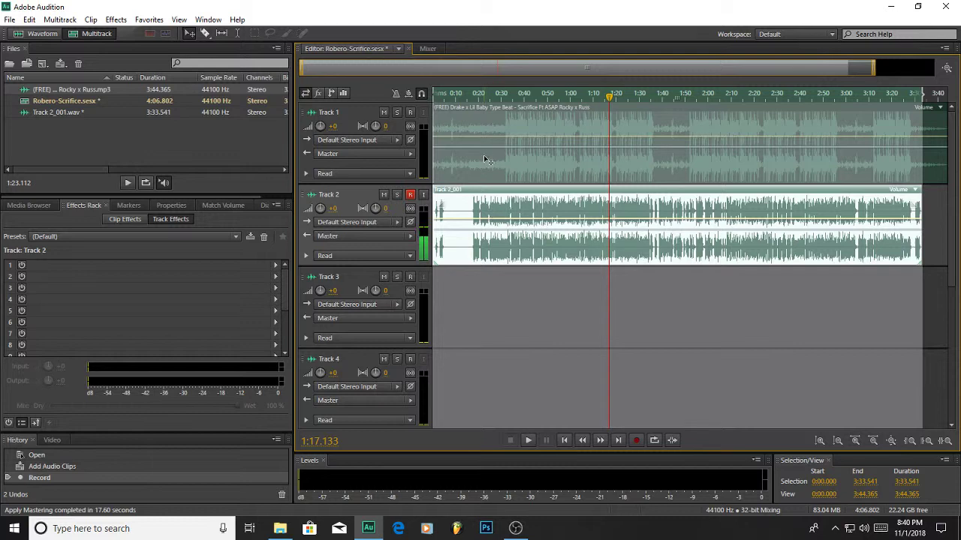
{"action": "left_click", "coordinate": [935, 314]}
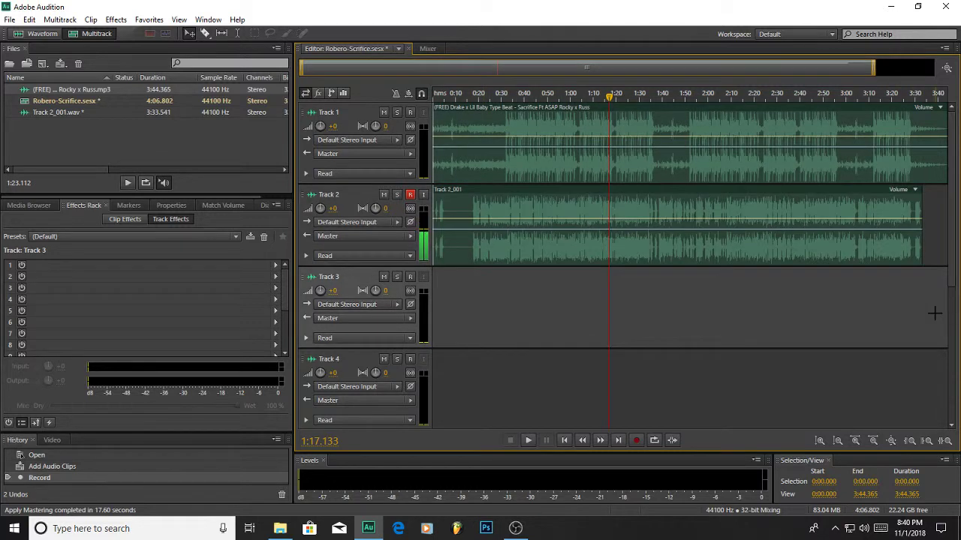
{"action": "key", "text": "space"}
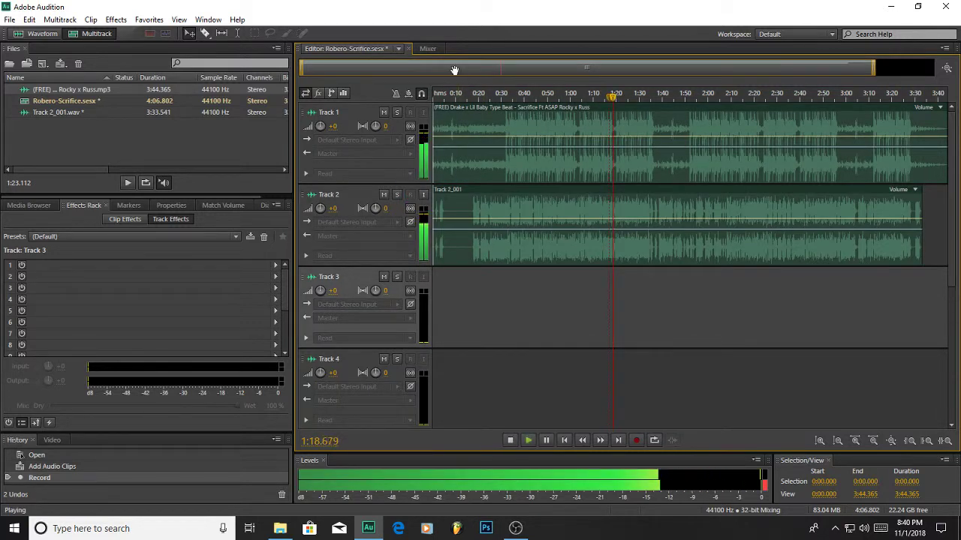
{"action": "left_click", "coordinate": [427, 48]}
{"action": "left_click_drag", "start_coordinate": [395, 330], "coordinate": [398, 346]}
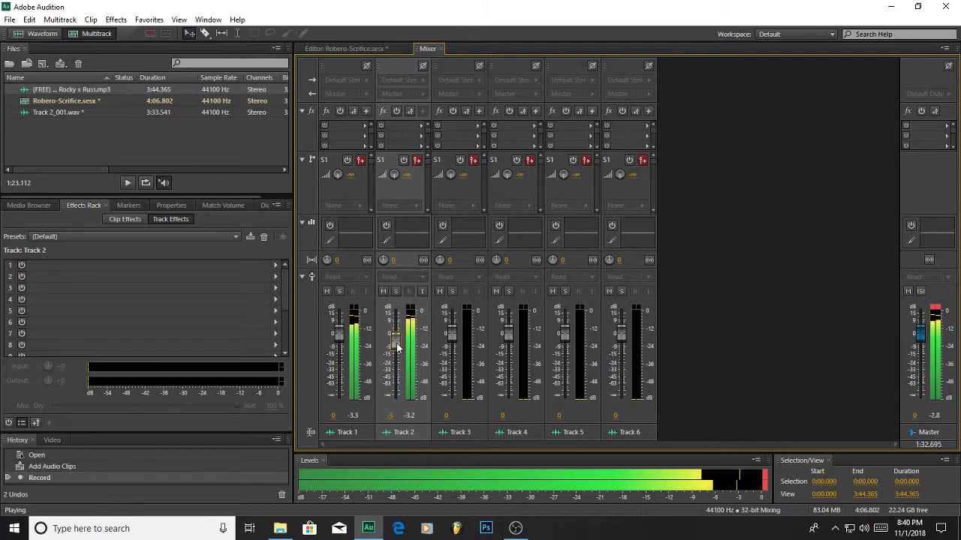
Check the playing session in the multitrack editor, stop playback and show the mixer again.
{"action": "left_click", "coordinate": [375, 48]}
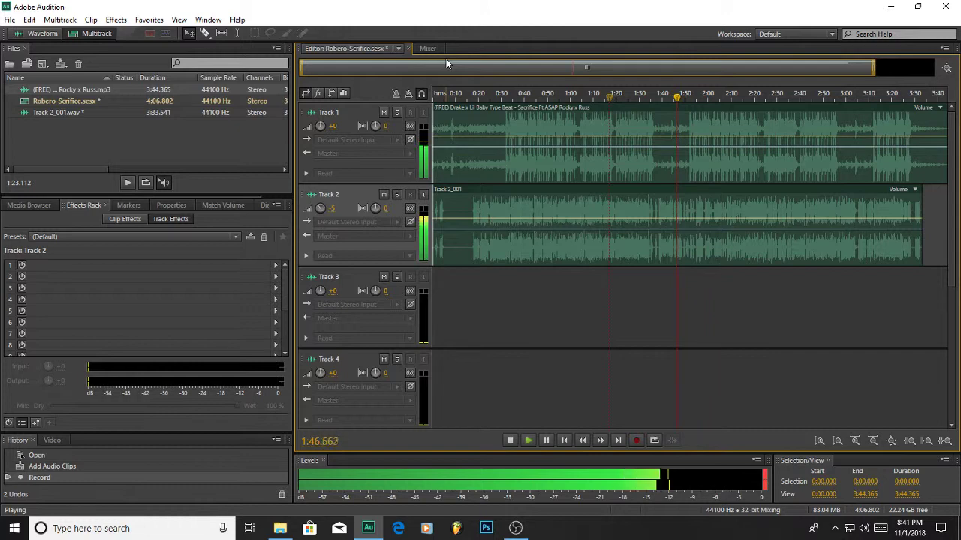
{"action": "key", "text": "space"}
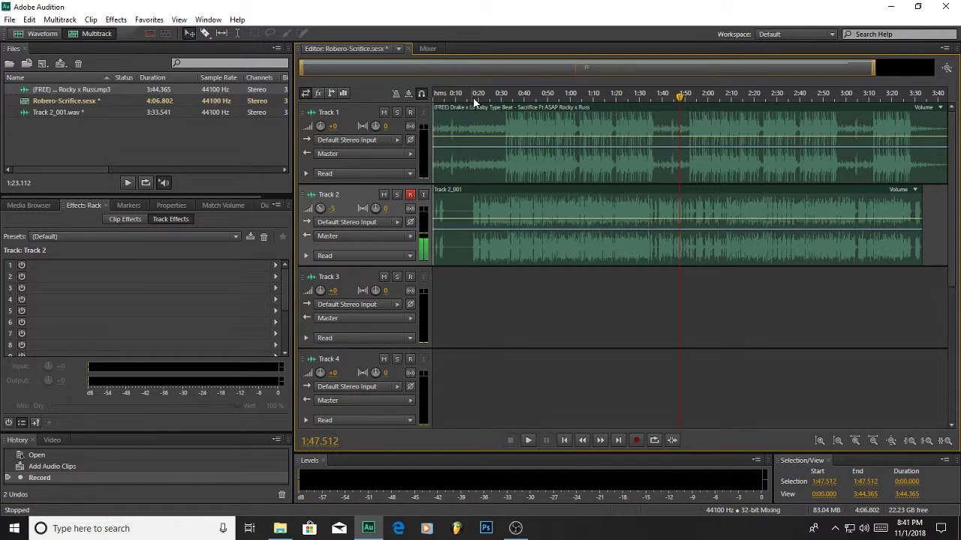
{"action": "left_click", "coordinate": [428, 48]}
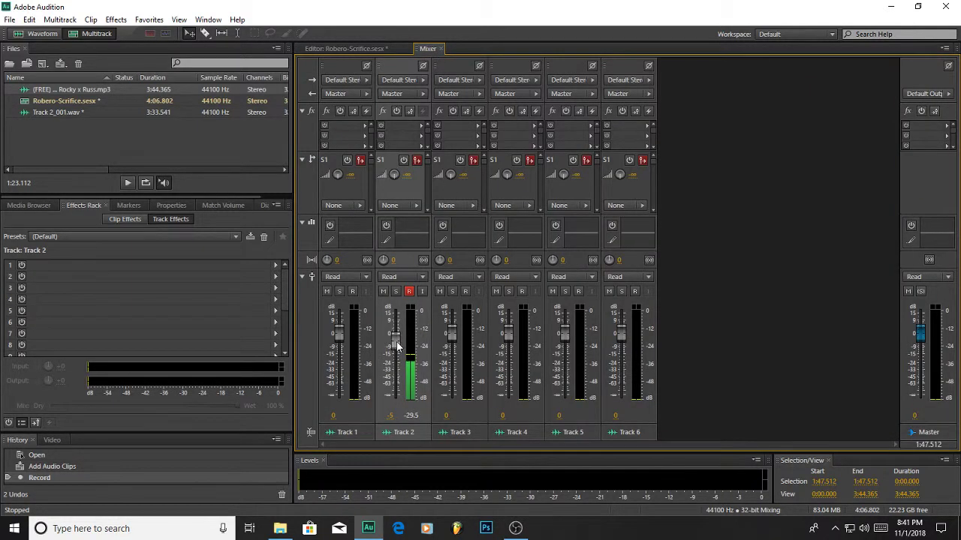
Set the Track 2 volume to -4.6 dB and export the entire session as the MP3 mixdown Robero-Scrifice_mixdown.mp3 in the Documents folder.
{"action": "left_click_drag", "start_coordinate": [397, 347], "coordinate": [397, 343]}
{"action": "left_click", "coordinate": [10, 19]}
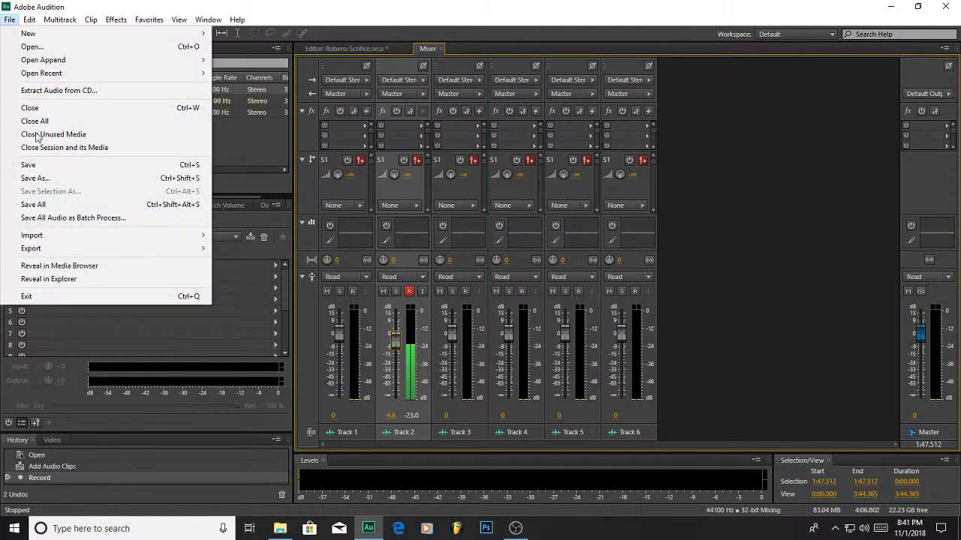
{"action": "mouse_move", "coordinate": [45, 248]}
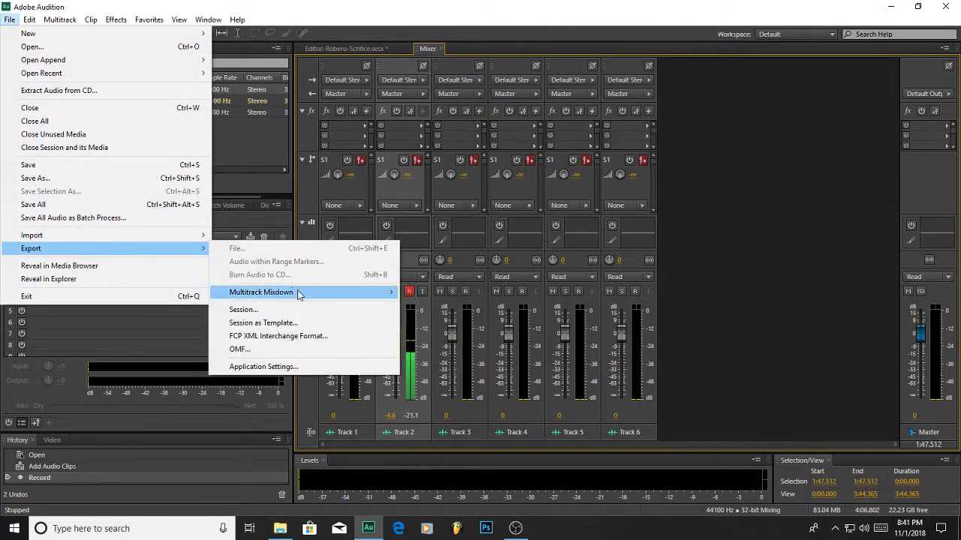
{"action": "mouse_move", "coordinate": [300, 293]}
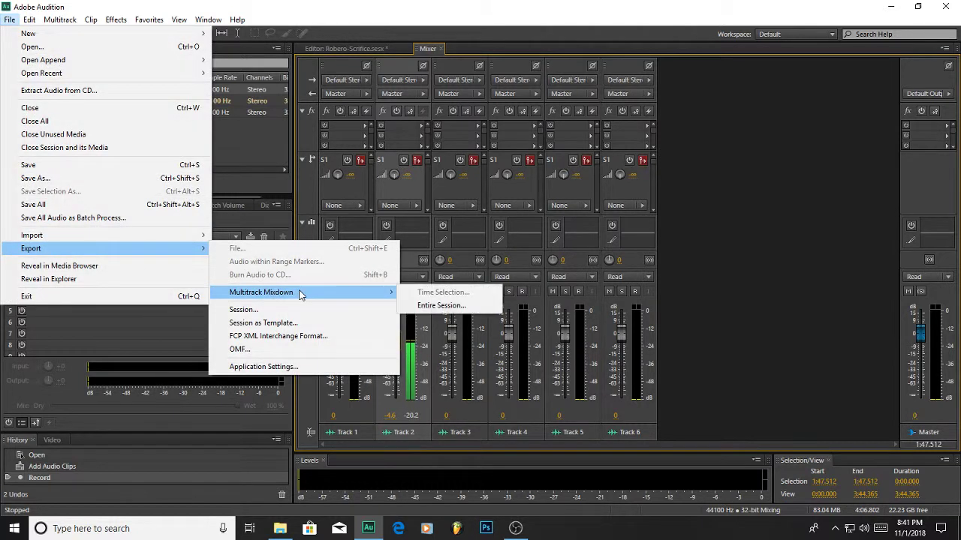
{"action": "left_click", "coordinate": [410, 308]}
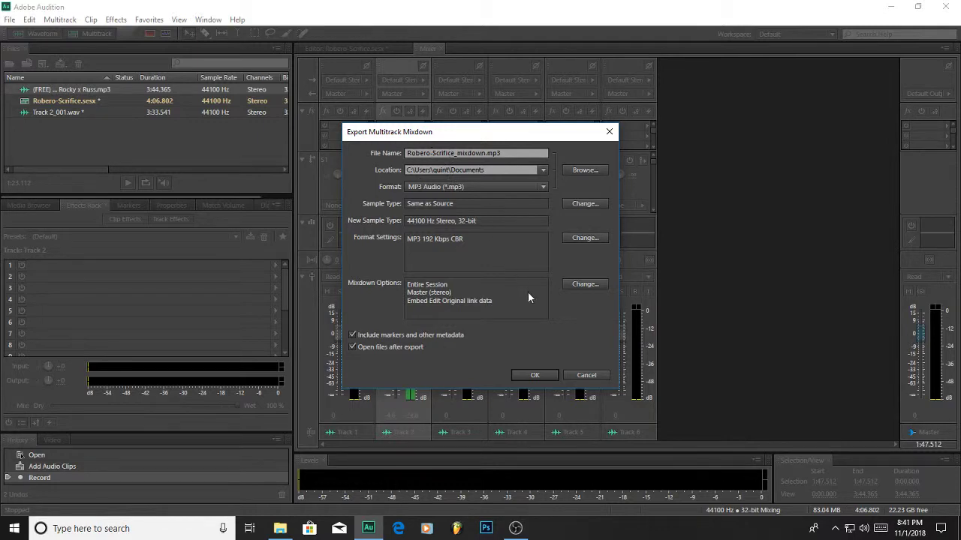
{"action": "left_click", "coordinate": [533, 376]}
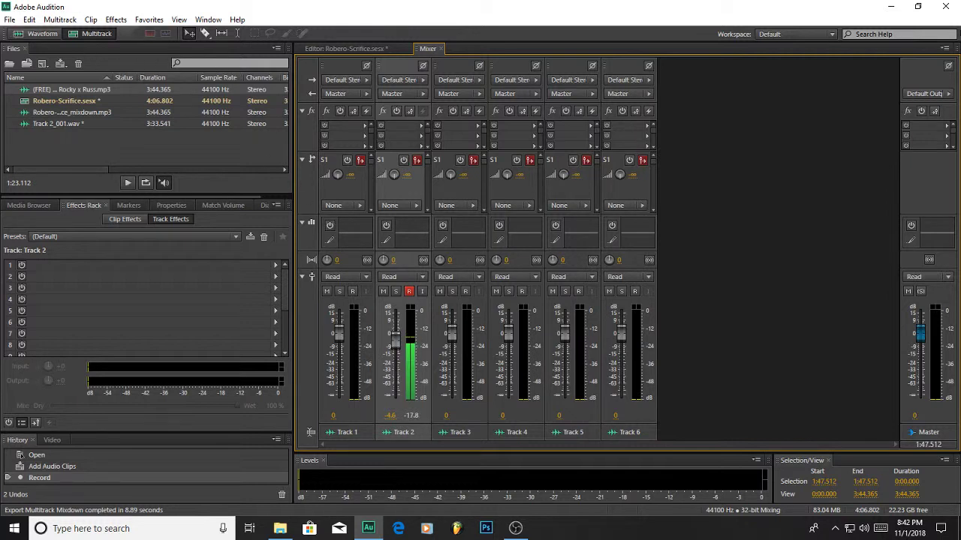
Switch to File Explorer, open the Documents folder and find the exported Robero-Scrifice_mixdown file.
{"action": "left_click", "coordinate": [890, 7]}
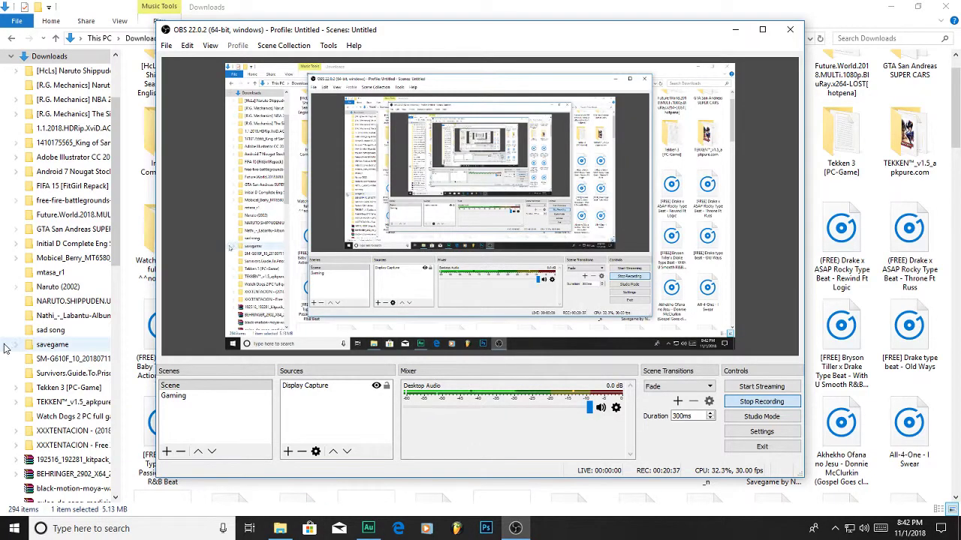
{"action": "left_click", "coordinate": [734, 29]}
{"action": "scroll", "coordinate": [45, 75], "scroll_direction": "up", "scroll_amount": 1}
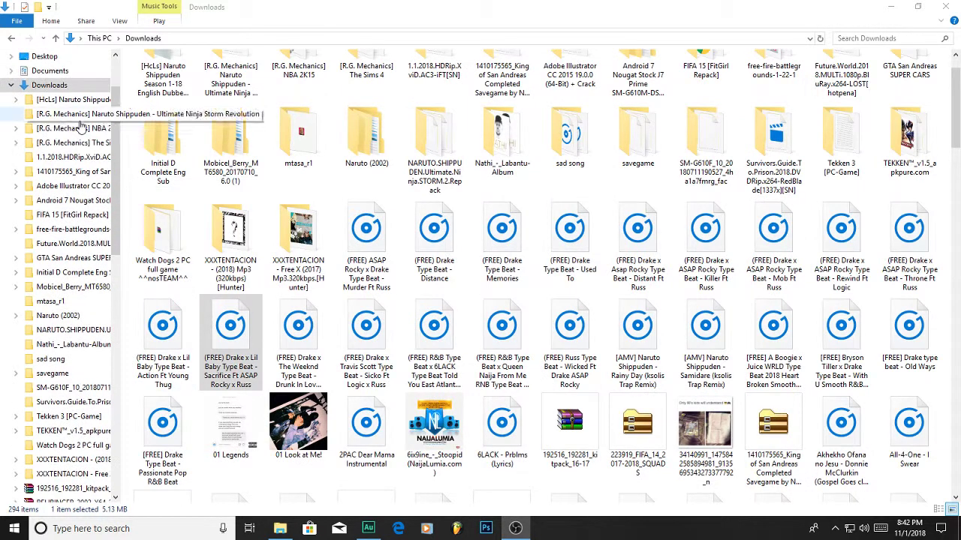
{"action": "left_click", "coordinate": [51, 72]}
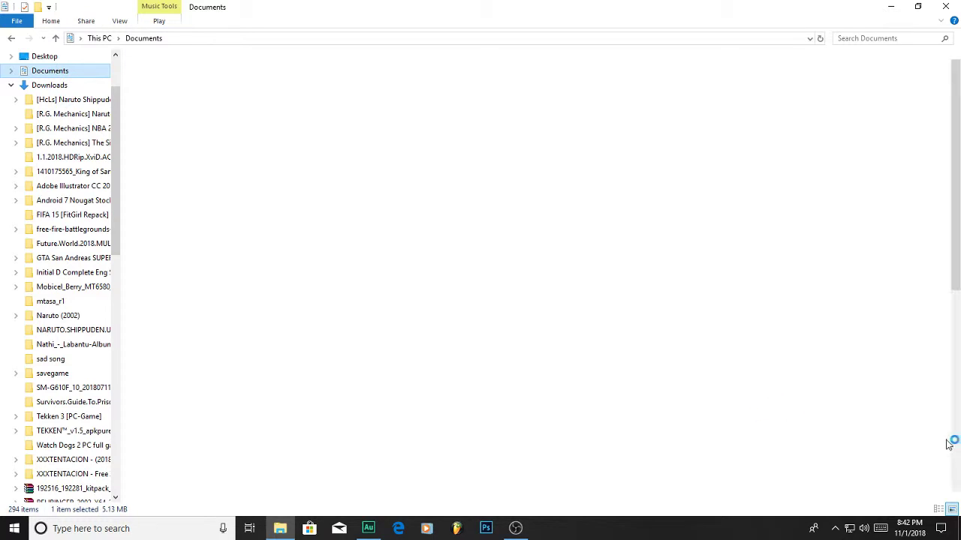
{"action": "scroll", "coordinate": [897, 425], "scroll_direction": "down", "scroll_amount": 3}
{"action": "scroll", "coordinate": [897, 424], "scroll_direction": "down", "scroll_amount": 2}
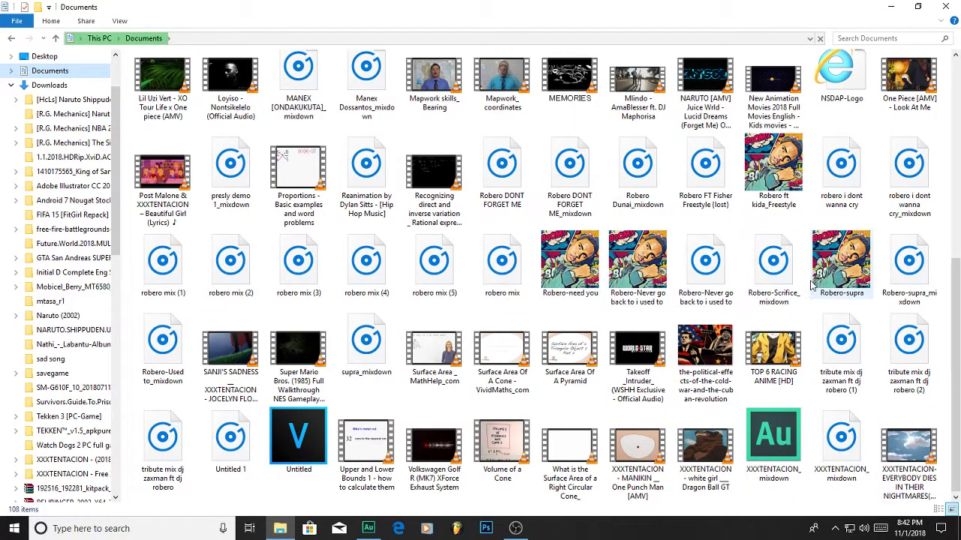
Play Robero-Scrifice_mixdown with Windows Media Player to listen to the exported mix.
{"action": "double_click", "coordinate": [781, 283]}
{"action": "right_click", "coordinate": [781, 284]}
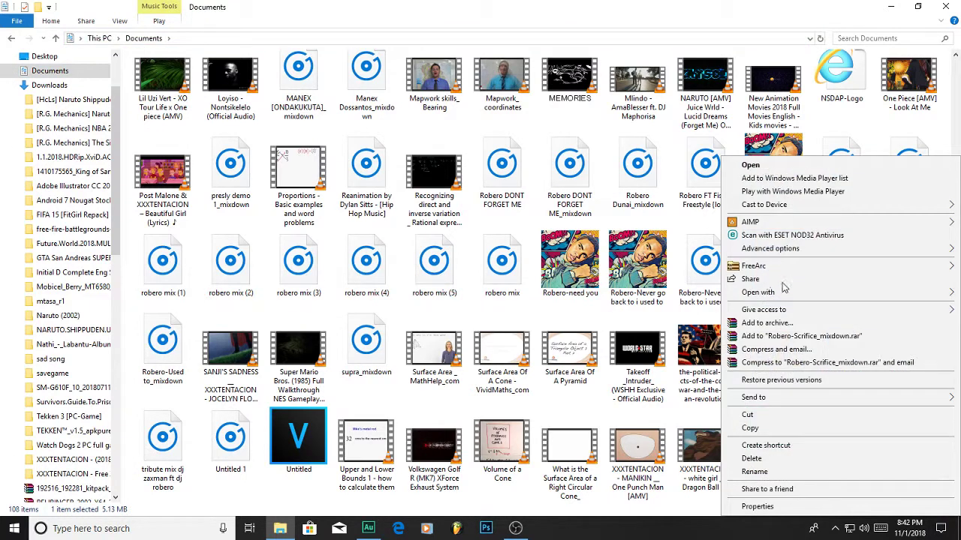
{"action": "left_click", "coordinate": [783, 194]}
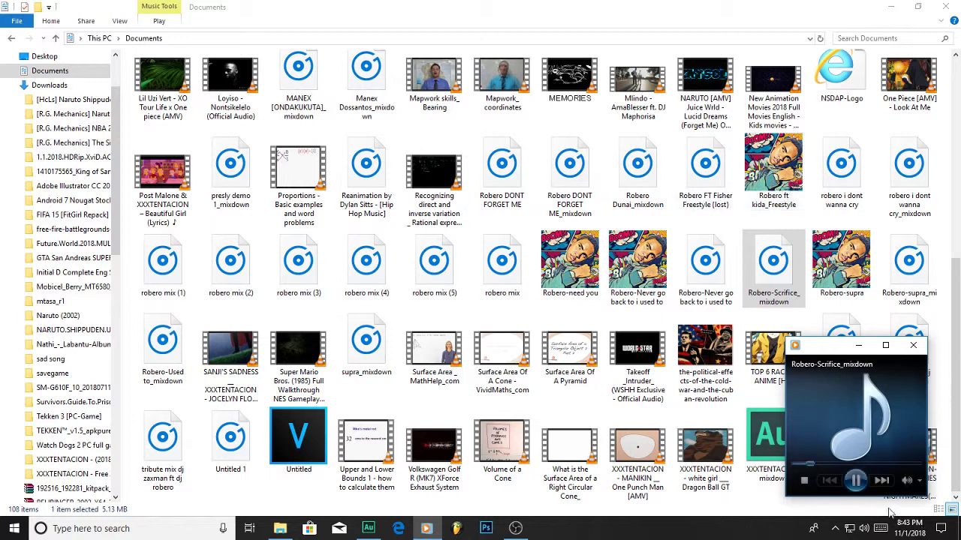
{"action": "mouse_move", "coordinate": [510, 533]}
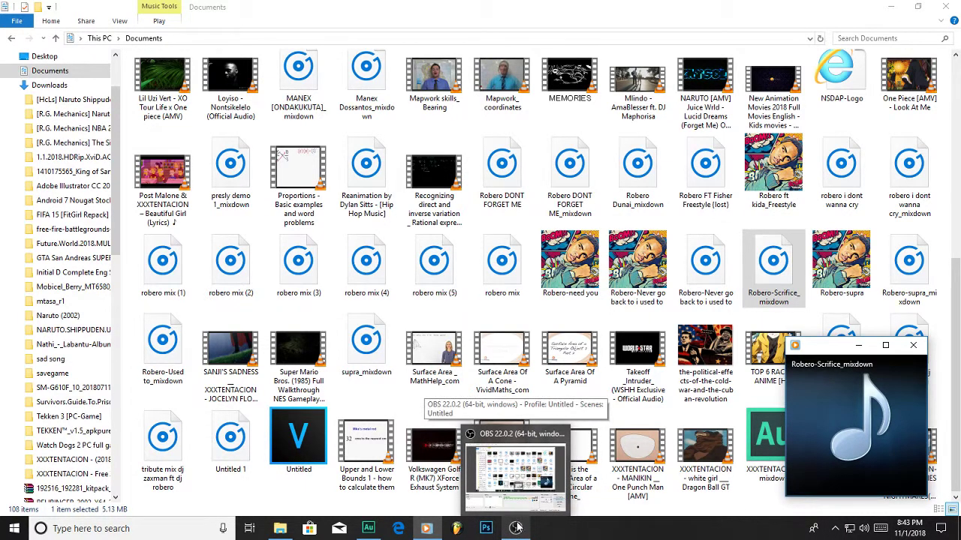
{"action": "left_click", "coordinate": [515, 528]}
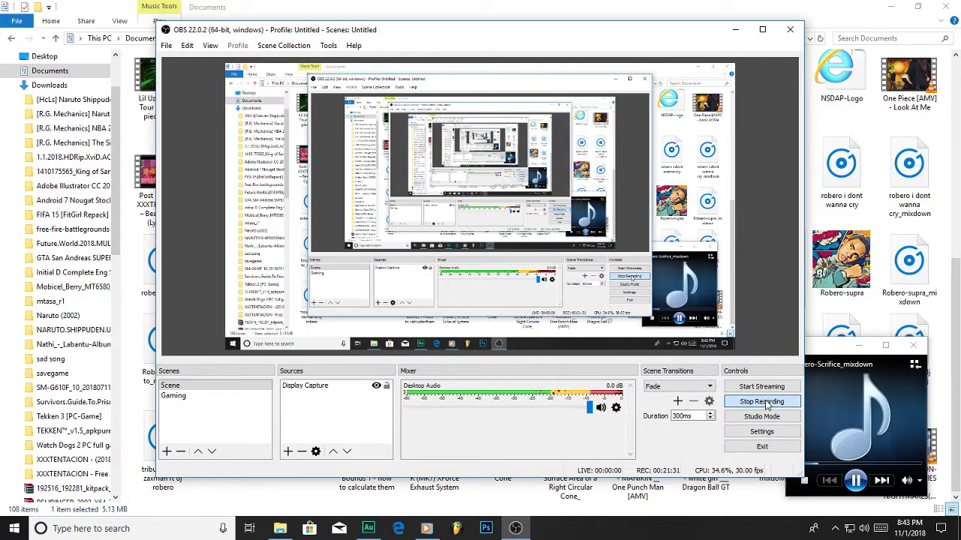